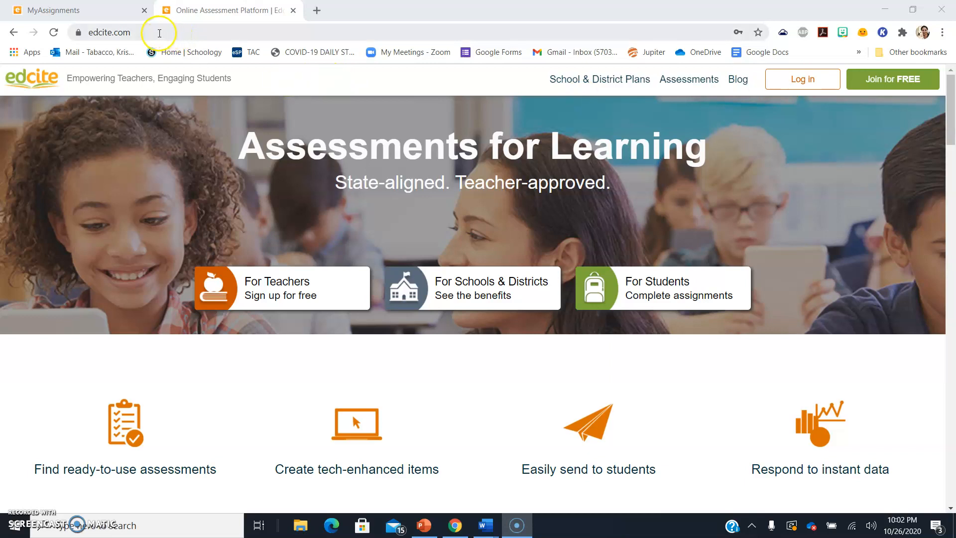
Log in to Edcite as a teacher with Microsoft sign-in, reaching the Classical High School Reports Hub
left_click(817, 81)
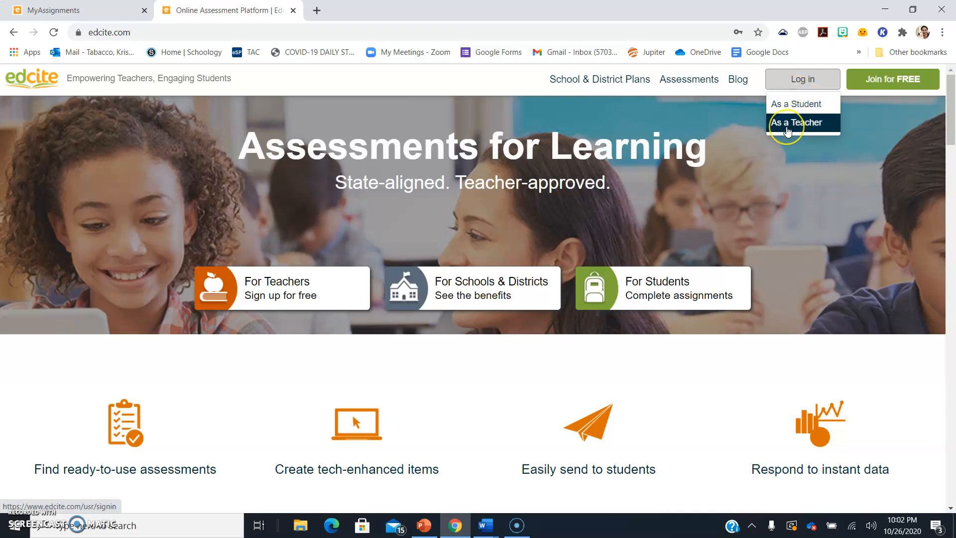
left_click(787, 129)
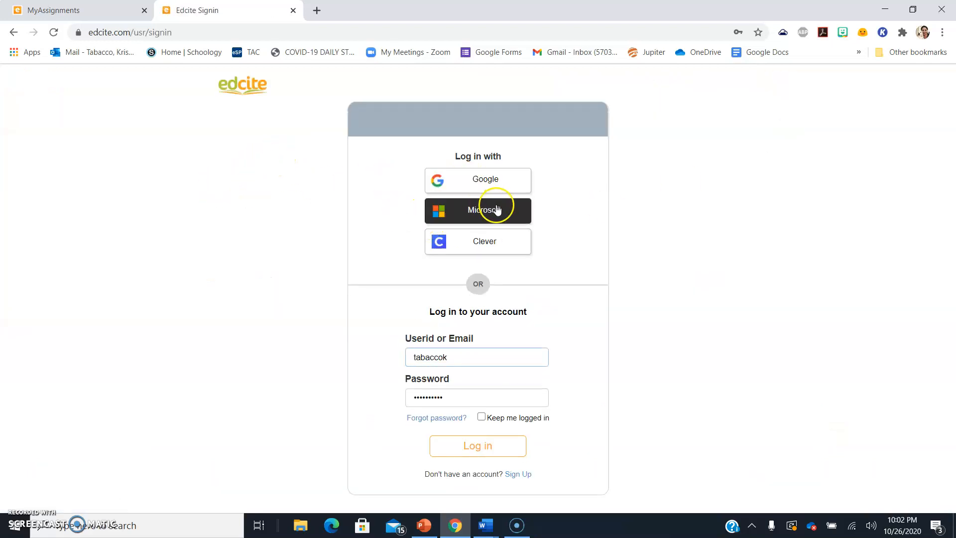
left_click(515, 215)
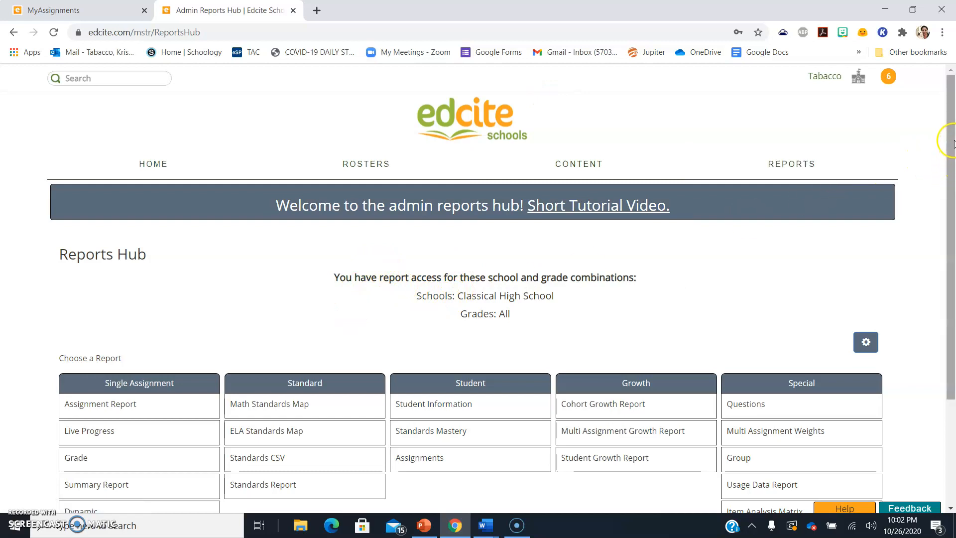
Go to Teacher Home, view Recent Assignments, then return to the empty My Classes list
left_click(855, 83)
left_click(858, 84)
mouse_move(160, 164)
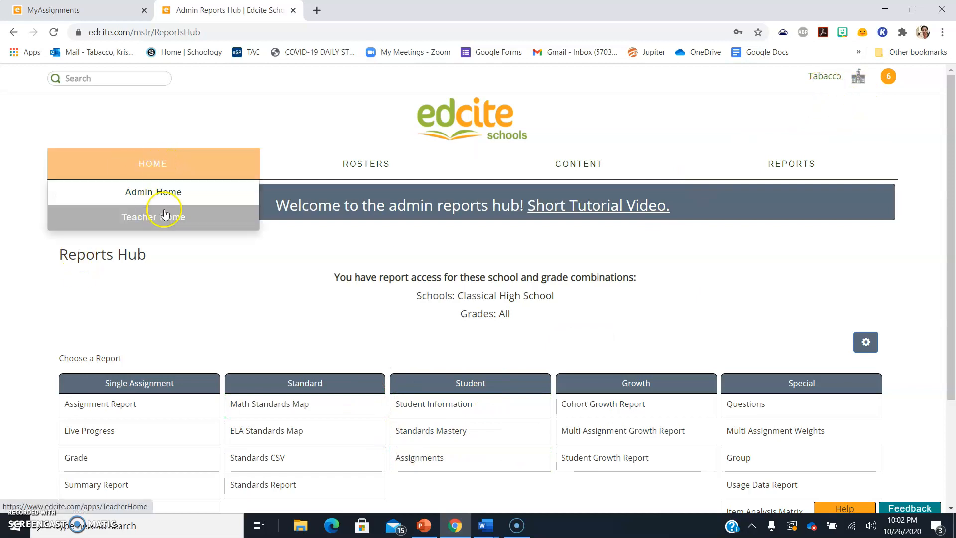
left_click(148, 219)
left_click(149, 218)
left_click(149, 218)
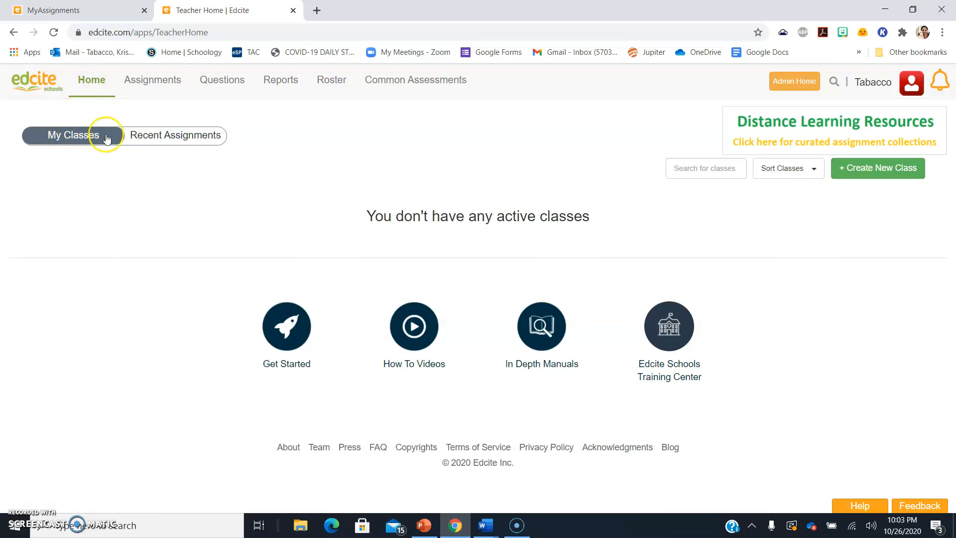
left_click(161, 135)
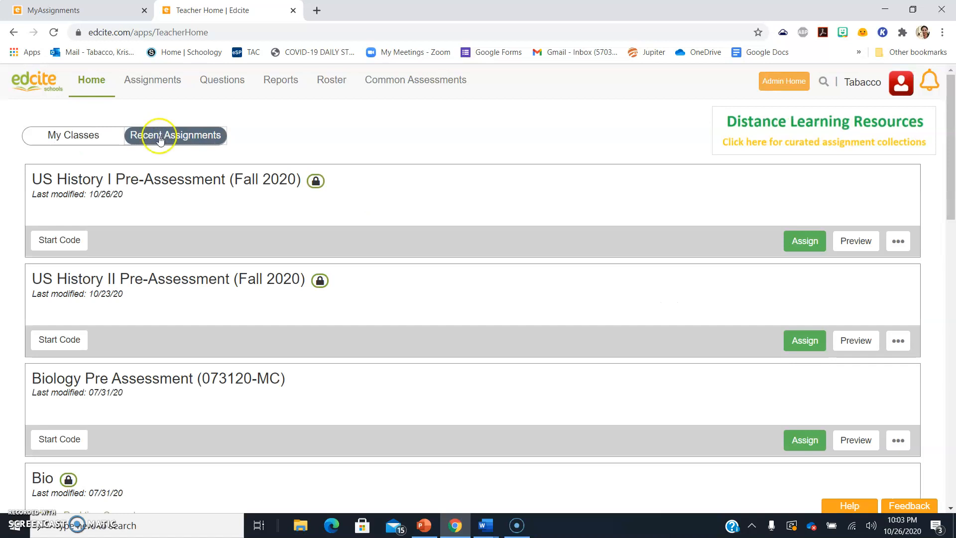
left_click(103, 136)
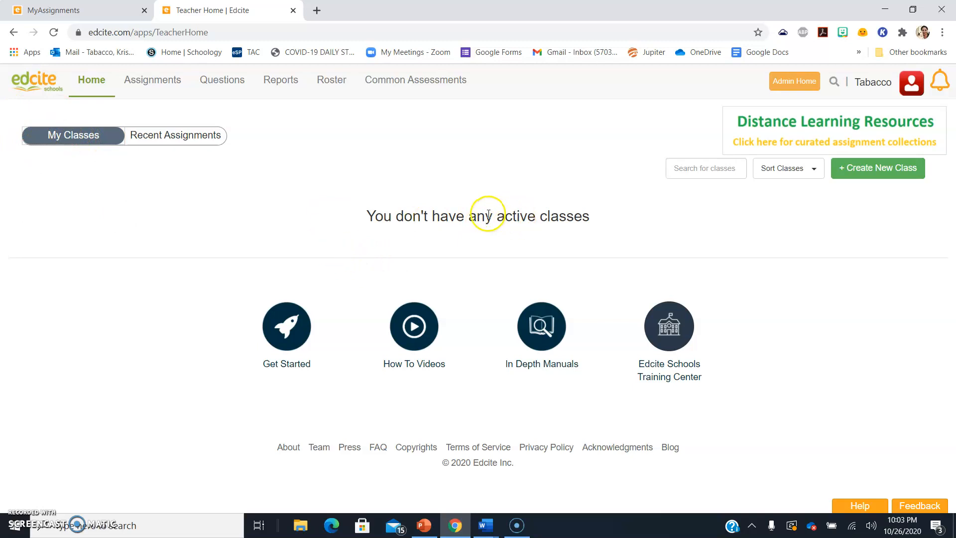
Create a class named 'US II H A Period' and look over its join code
left_click(893, 174)
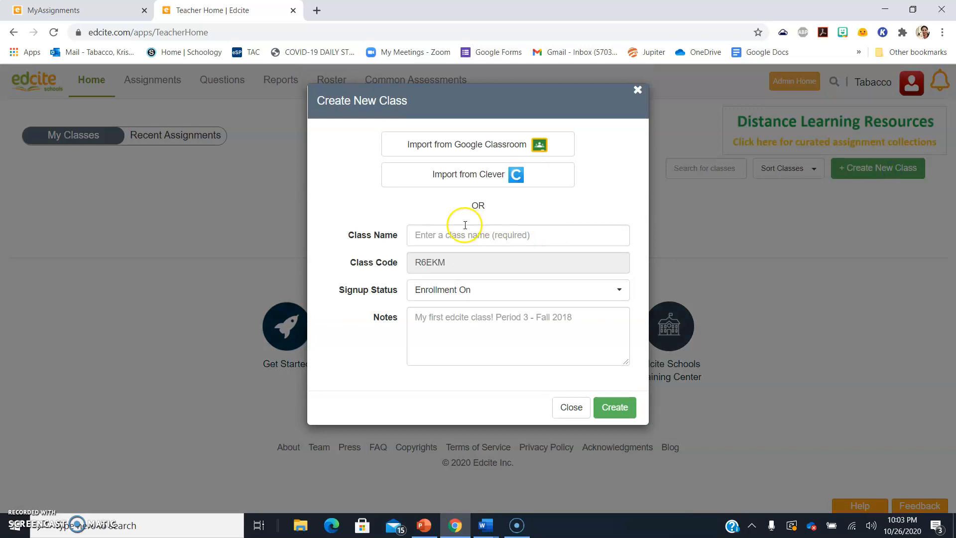
left_click(479, 234)
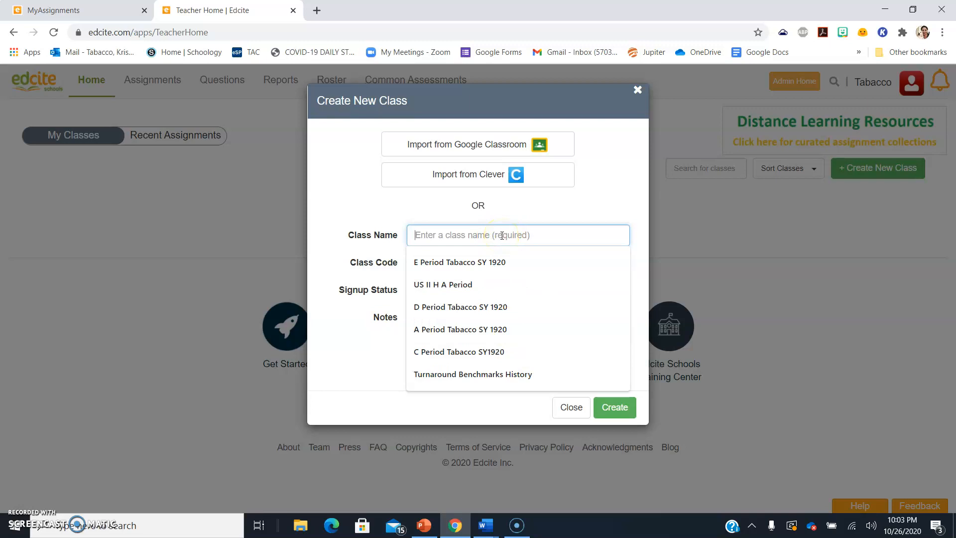
type("US")
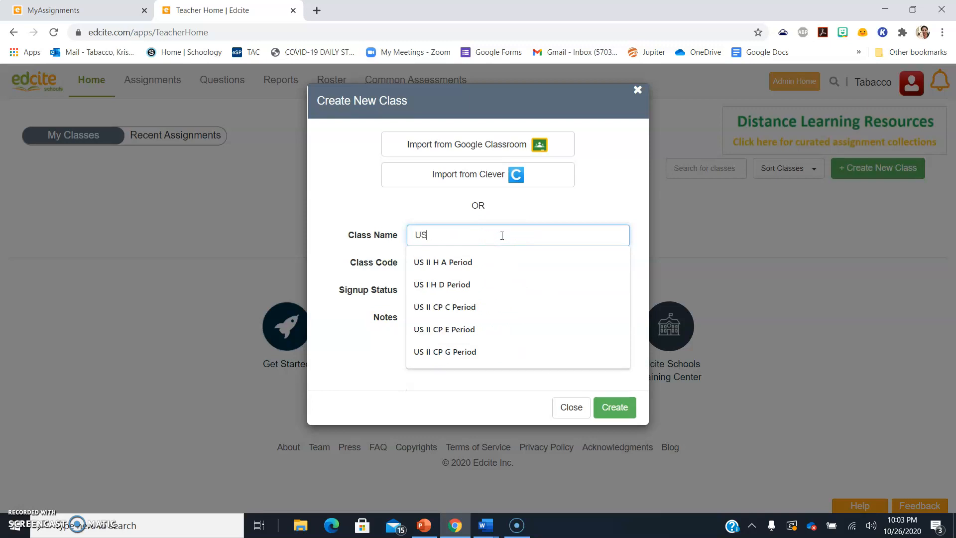
type(" II")
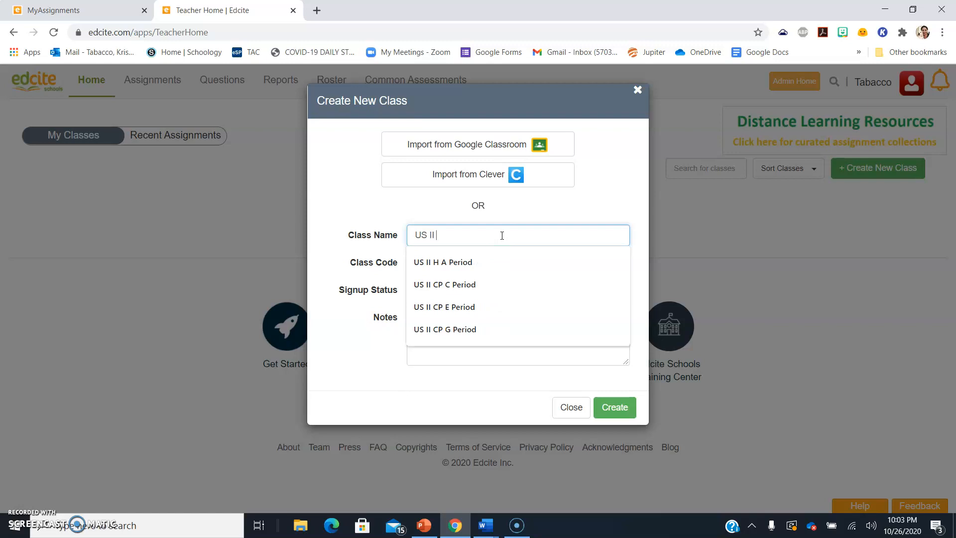
type(" H A Period")
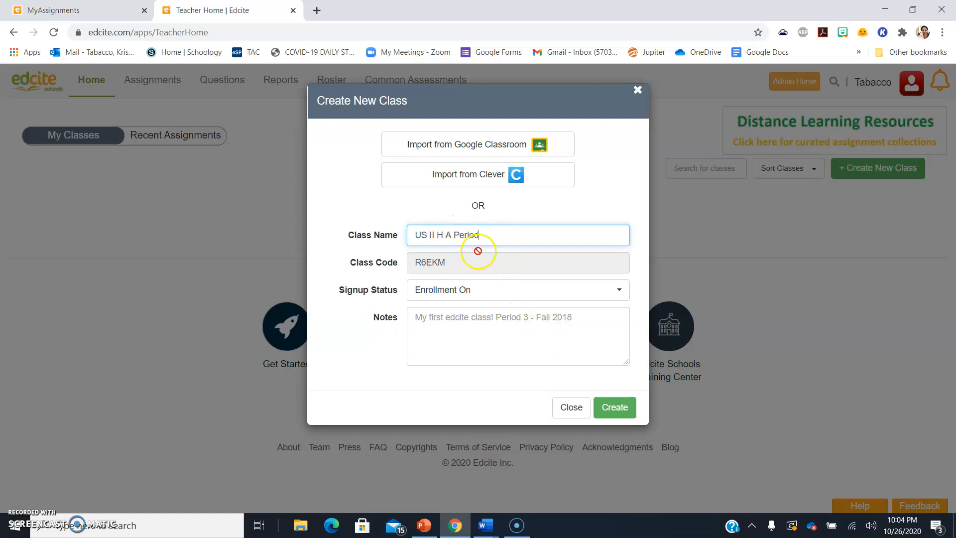
left_click(613, 408)
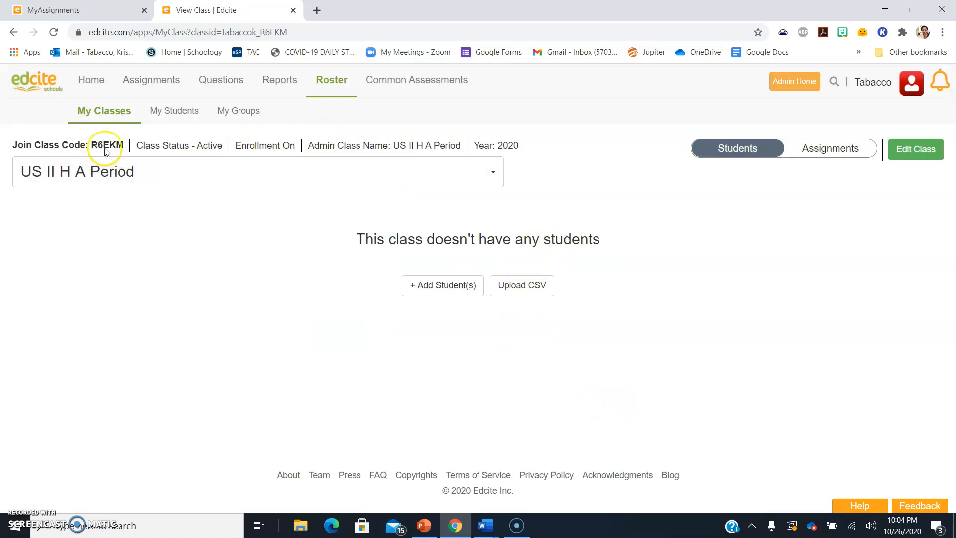
left_click_drag(98, 145, 122, 146)
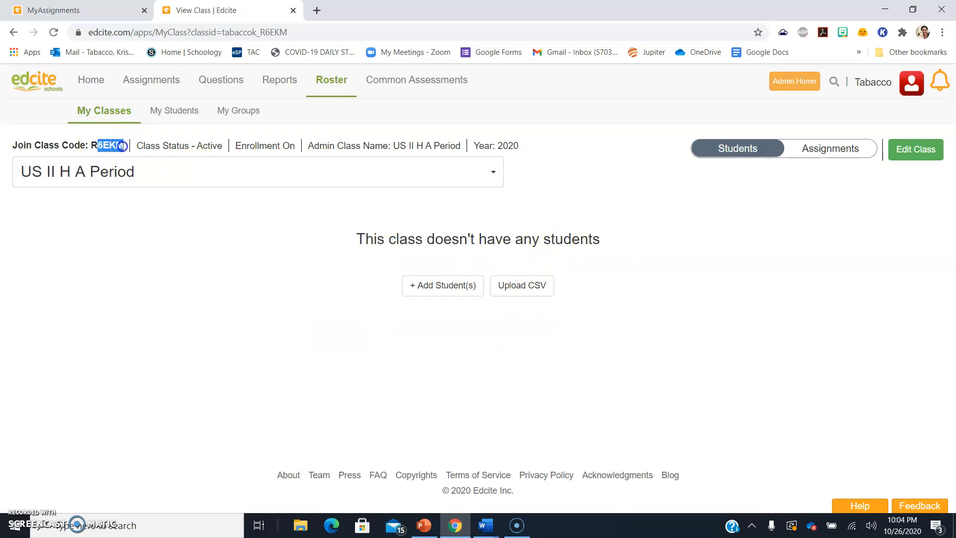
left_click(122, 145)
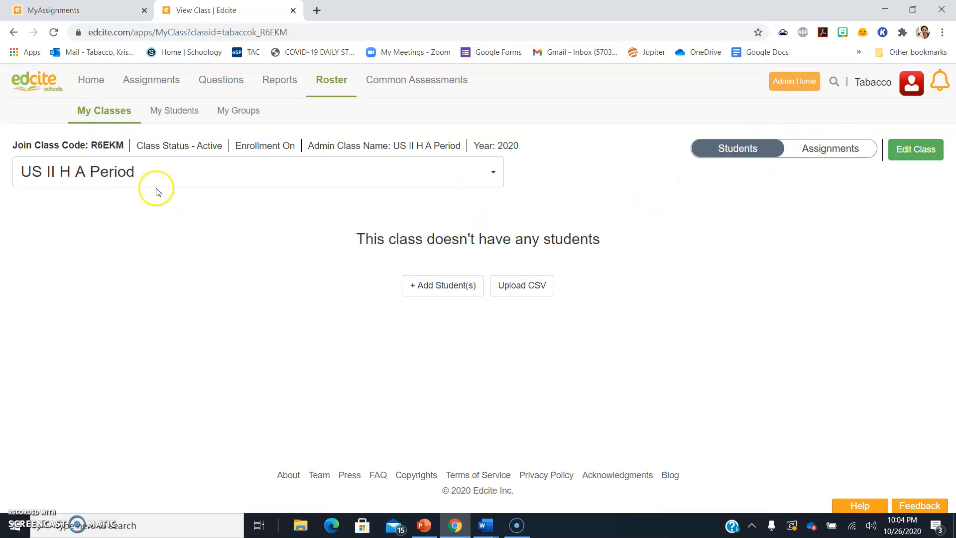
mouse_move(208, 75)
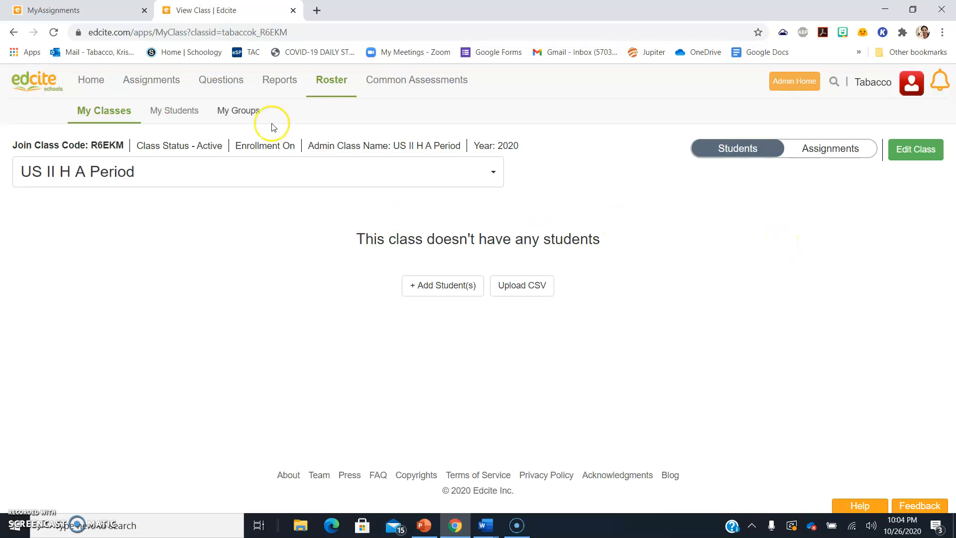
Create the class 'US II CP C Period' from My Classes
left_click(81, 111)
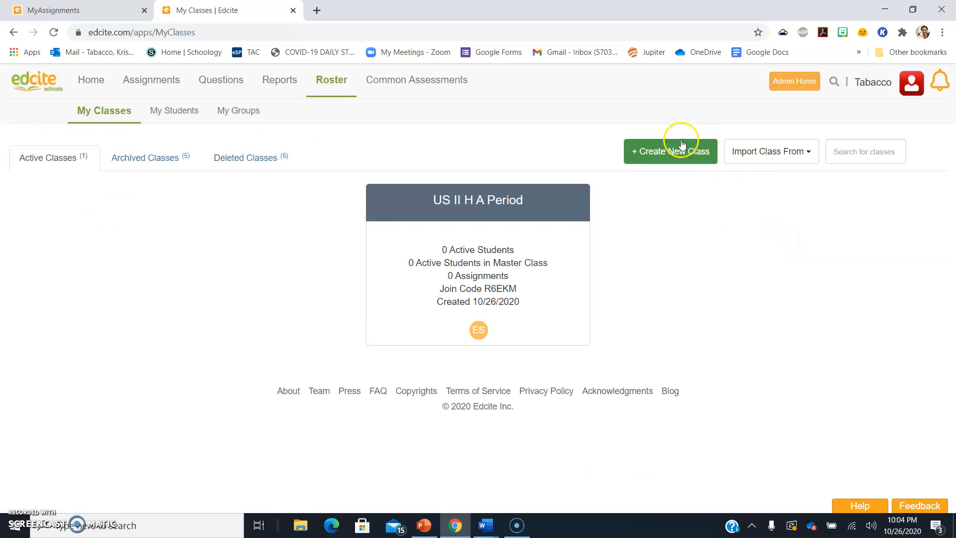
left_click(667, 151)
left_click(497, 235)
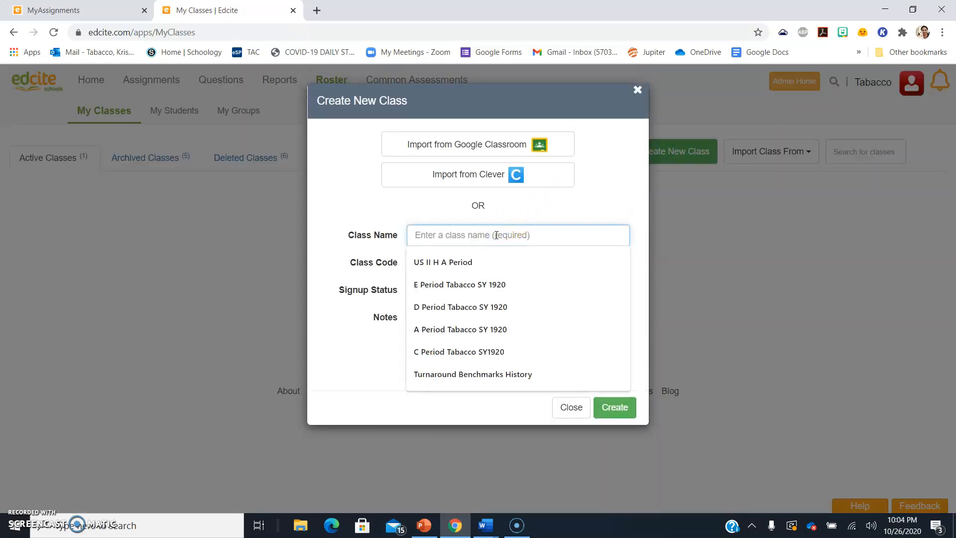
type("US II CP")
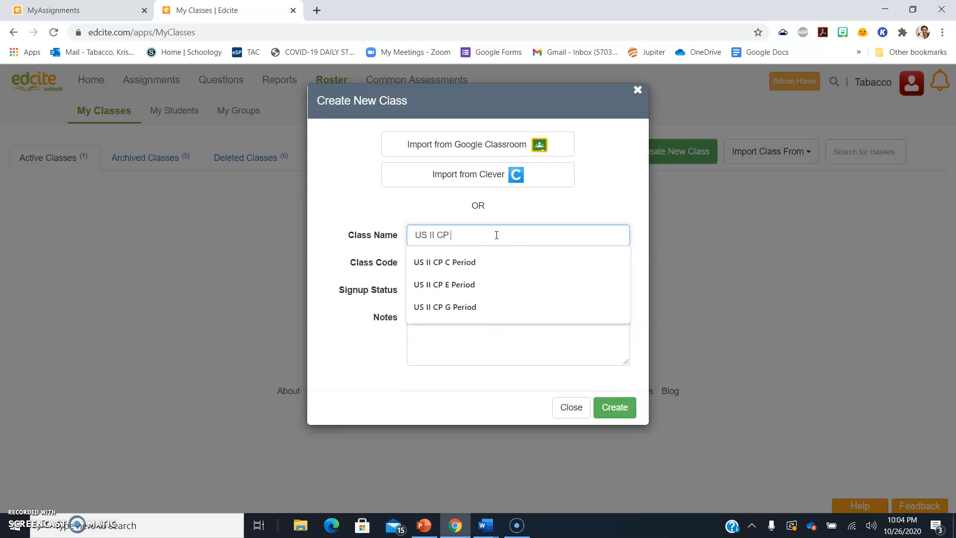
type(" C Period")
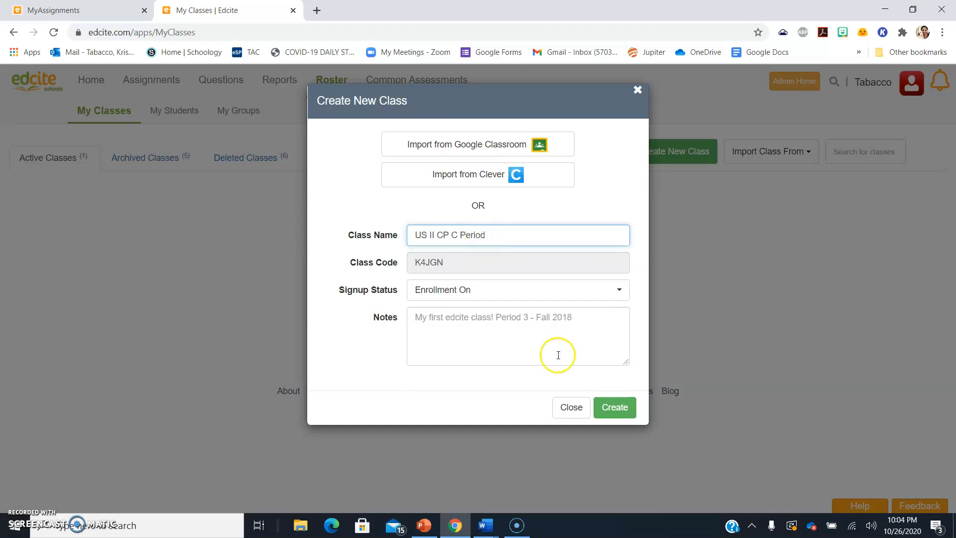
left_click(619, 412)
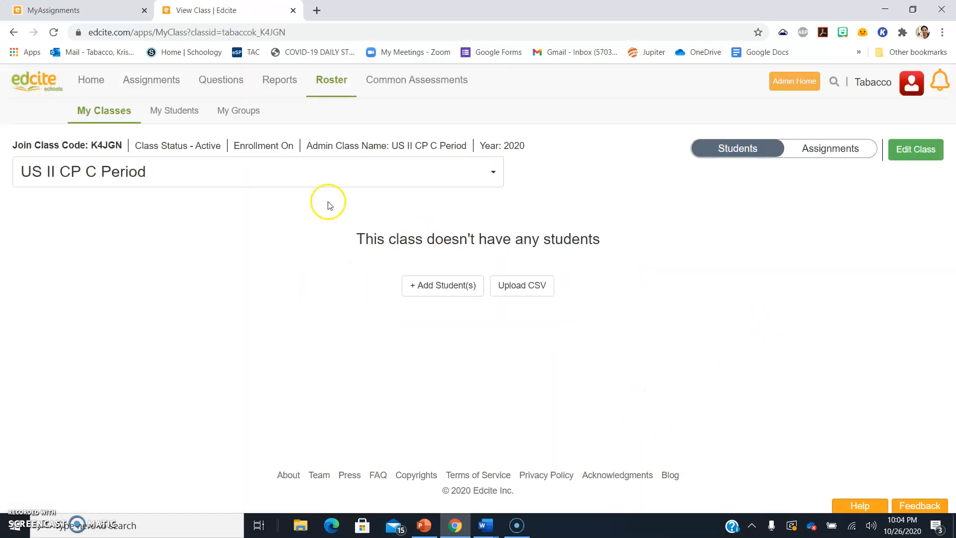
Create the class 'US I H D Period' and return to My Classes
left_click(95, 111)
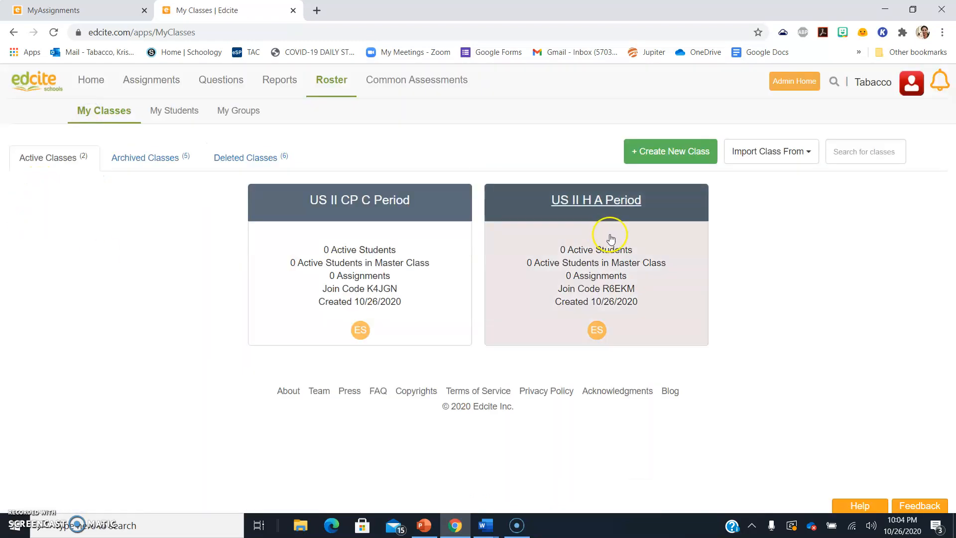
left_click(669, 150)
left_click(475, 237)
type("US")
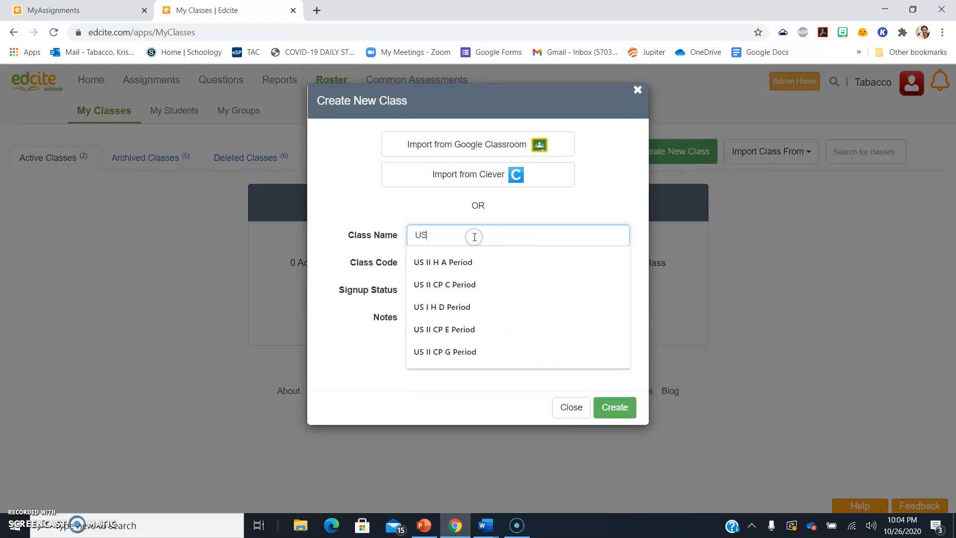
type(" II D")
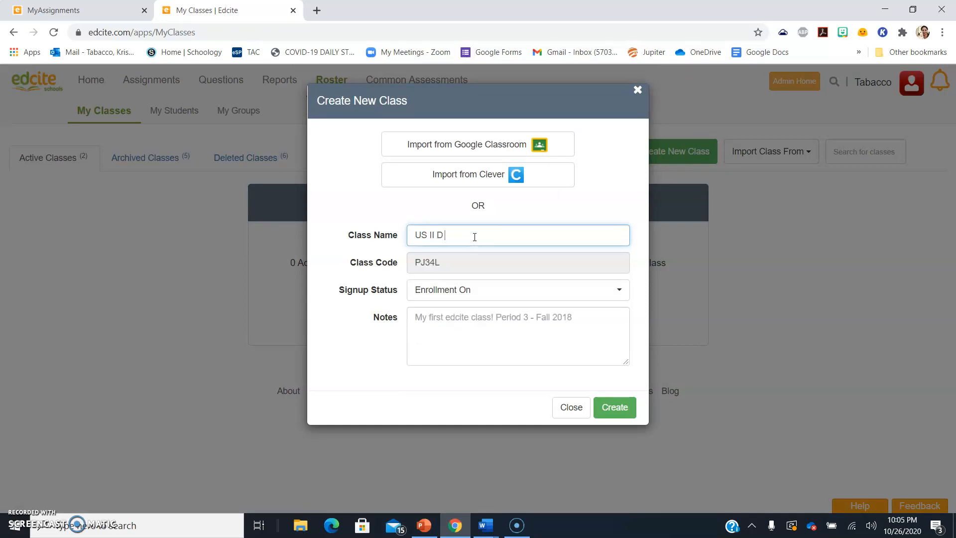
key("BackSpace")
key("BackSpace")
key("BackSpace")
type("H")
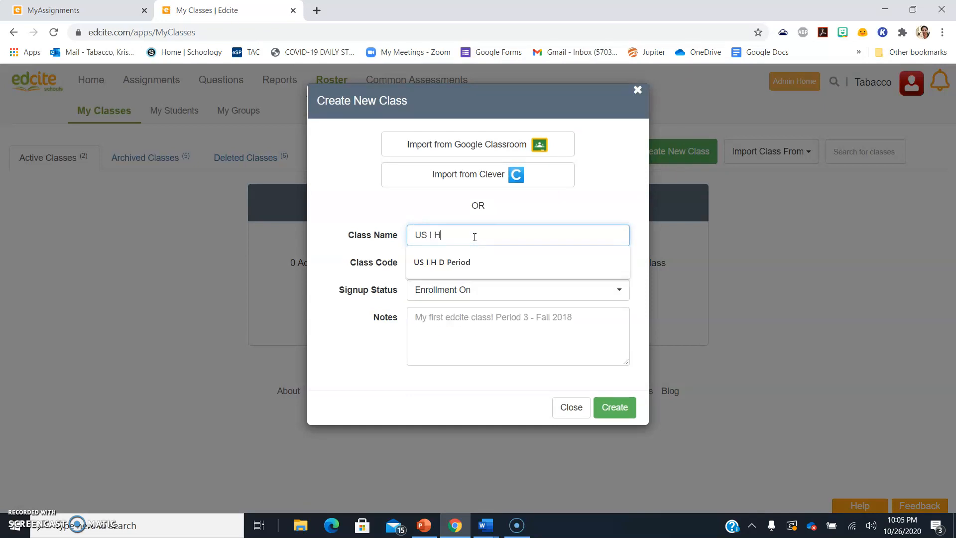
type("eriod")
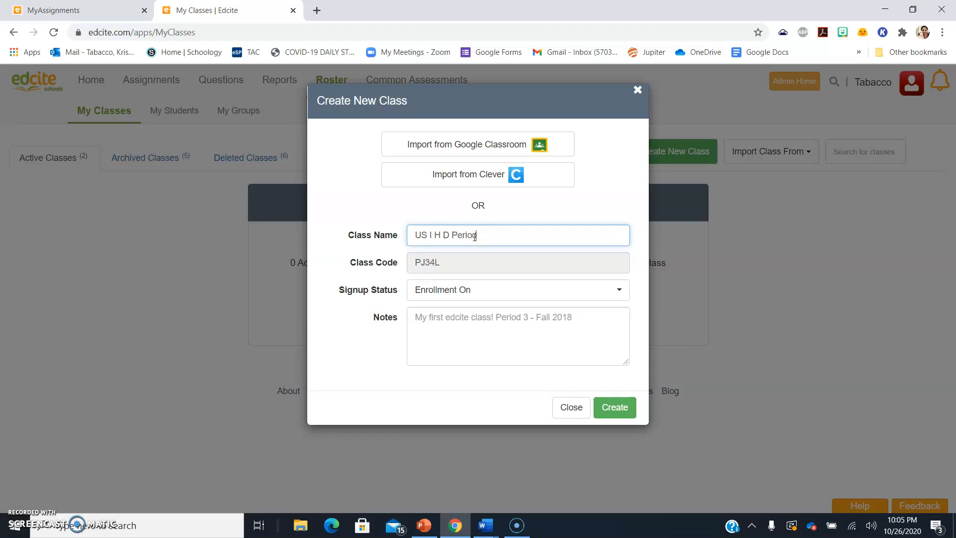
left_click(615, 408)
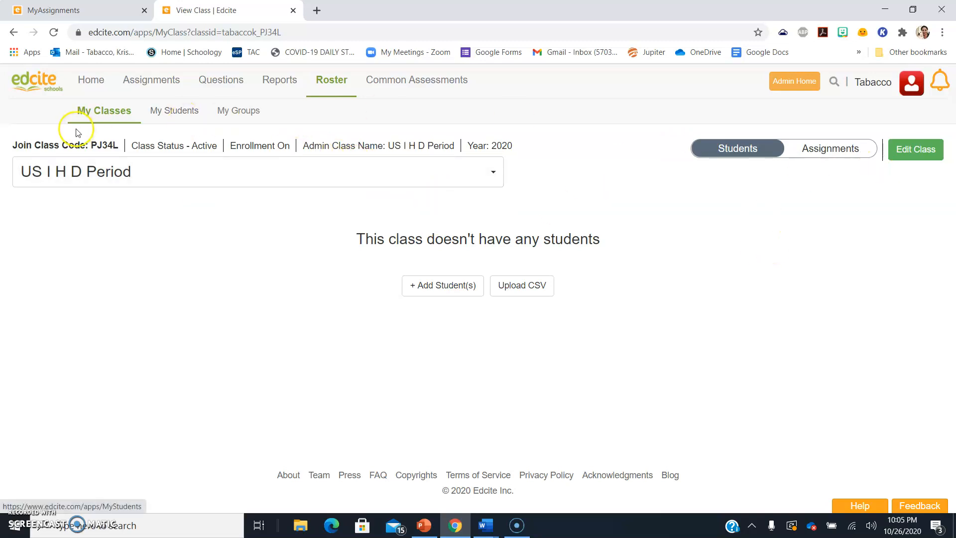
left_click(85, 113)
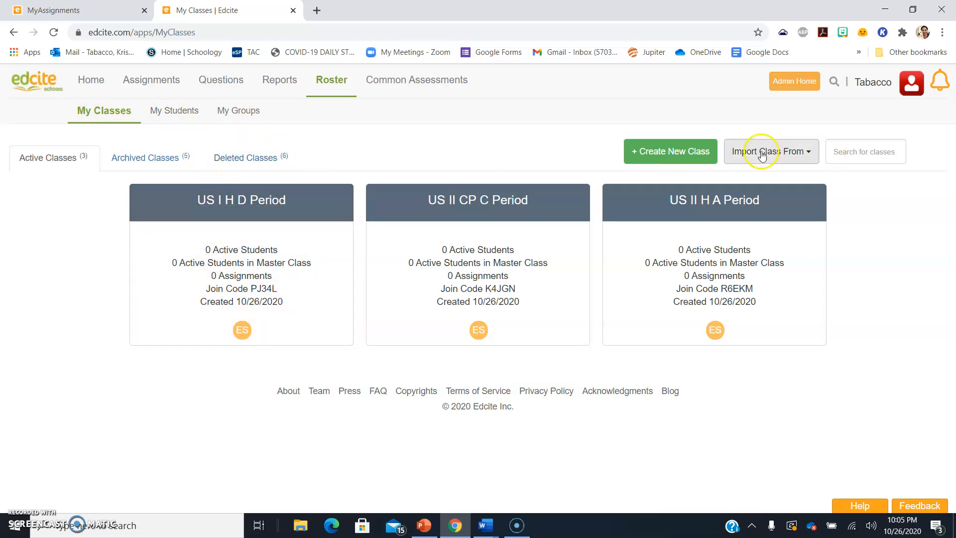
Create the class 'US II CP E Period'
left_click(677, 151)
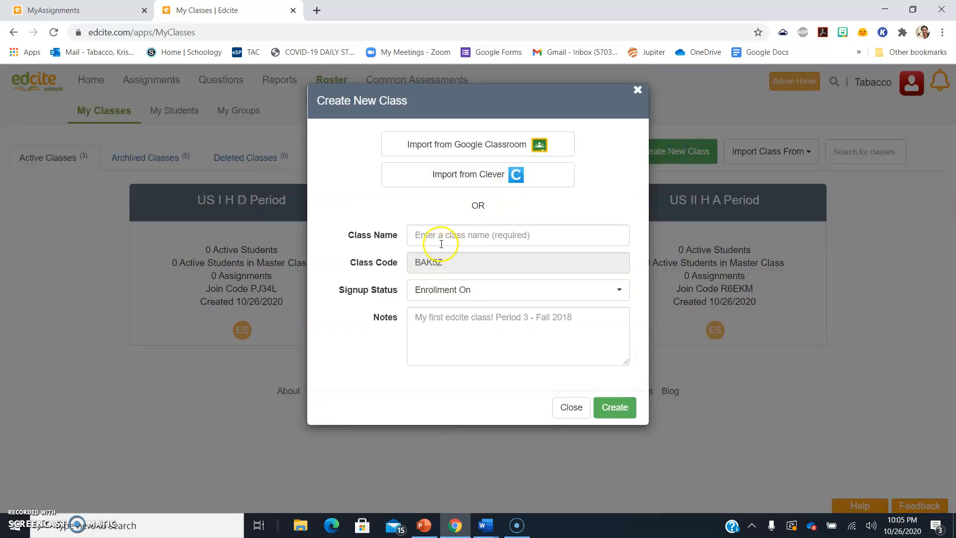
left_click(441, 241)
type("US II CP ")
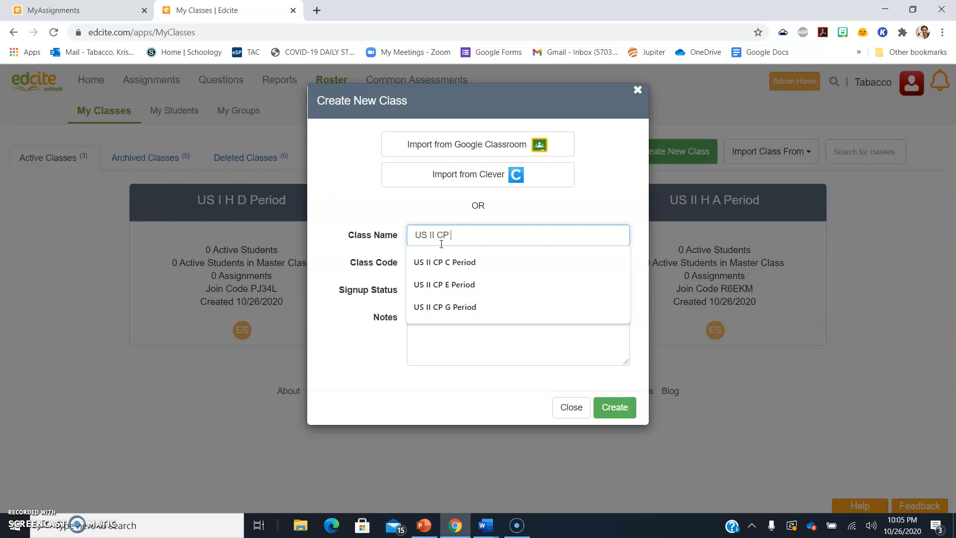
type("E Period")
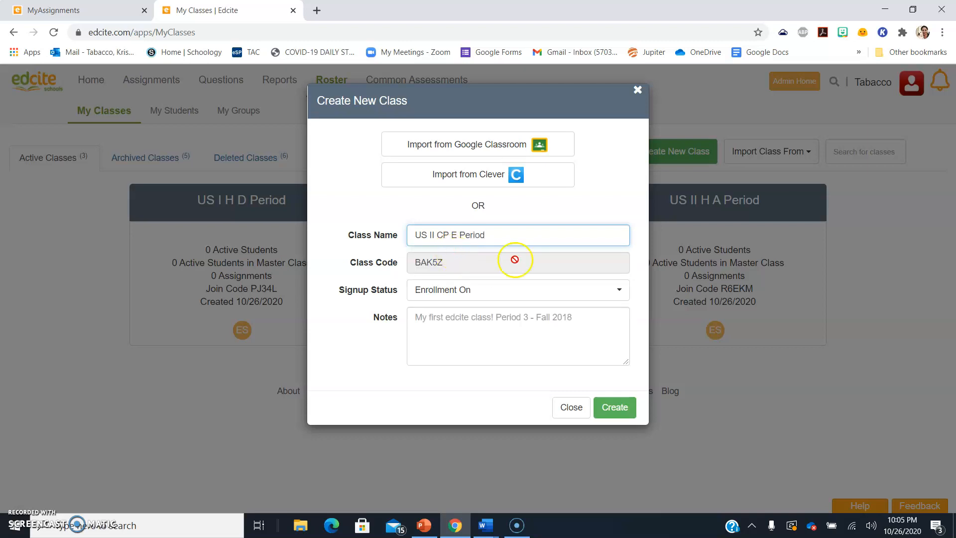
left_click(611, 409)
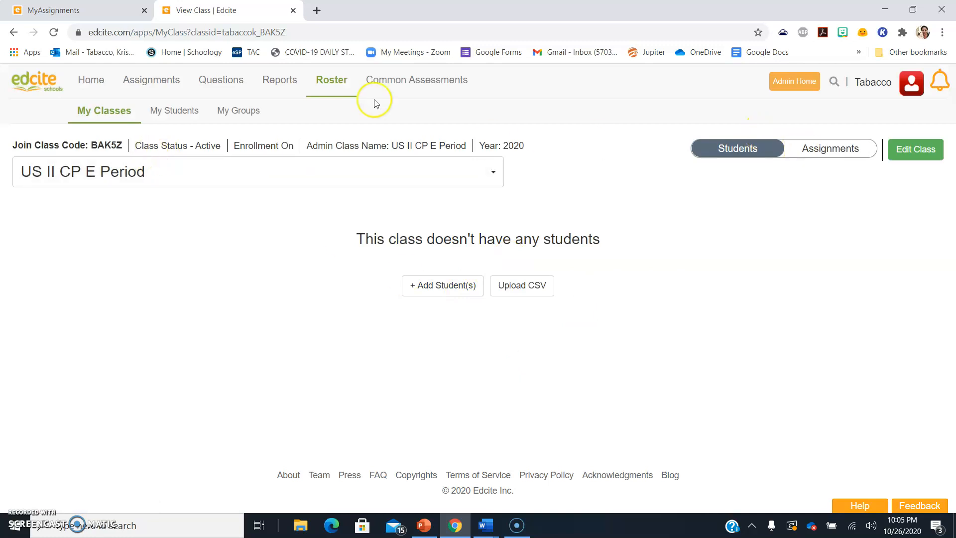
Create the class 'US II CP G Period' and return to My Classes
left_click(96, 116)
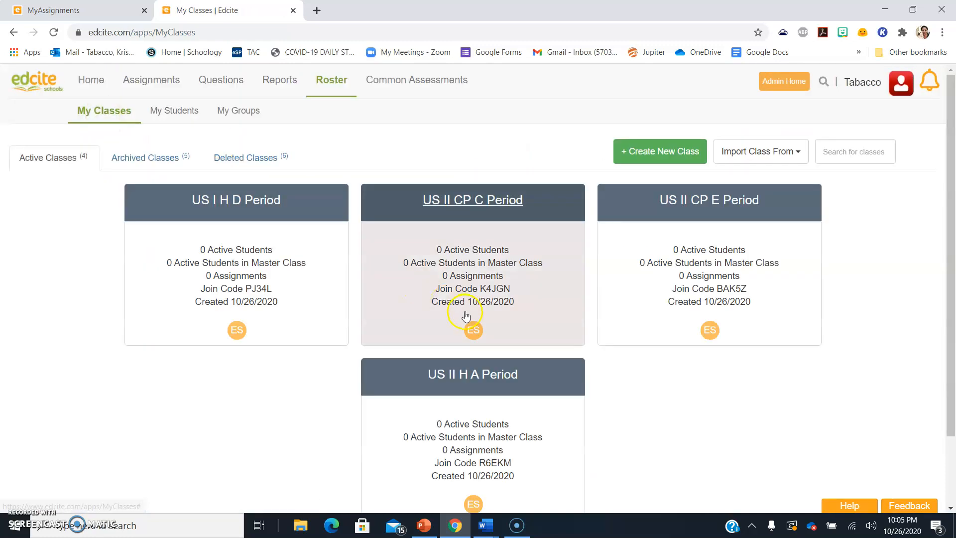
left_click(682, 154)
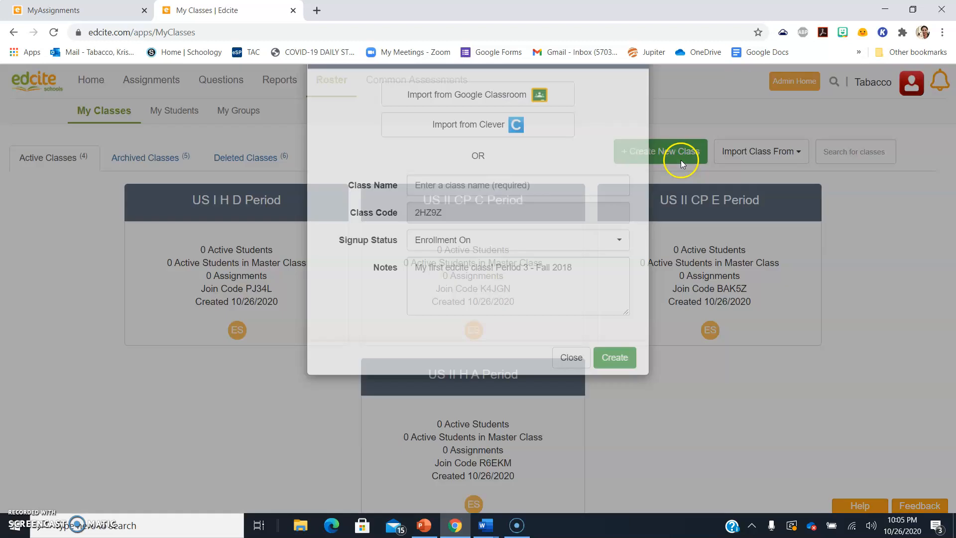
left_click(451, 235)
type("US ")
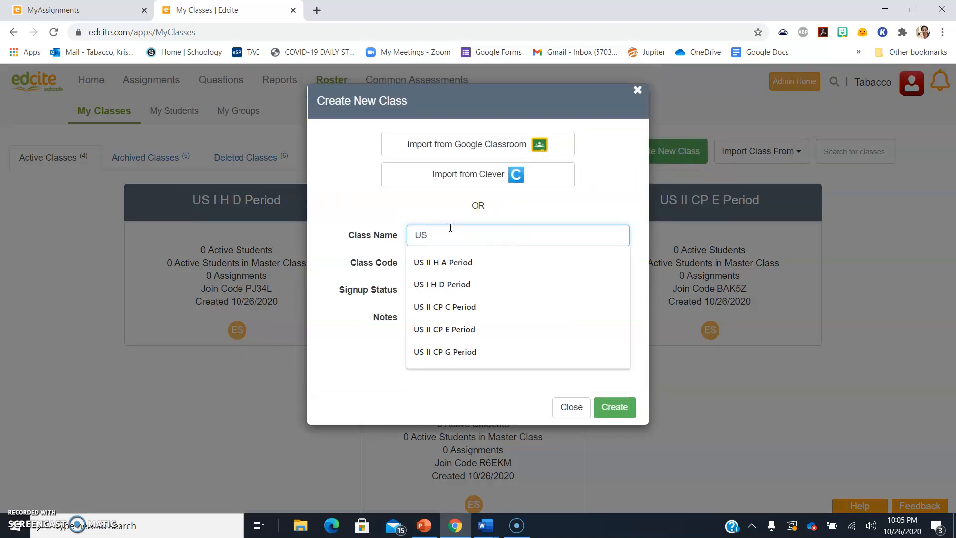
type("II CP G")
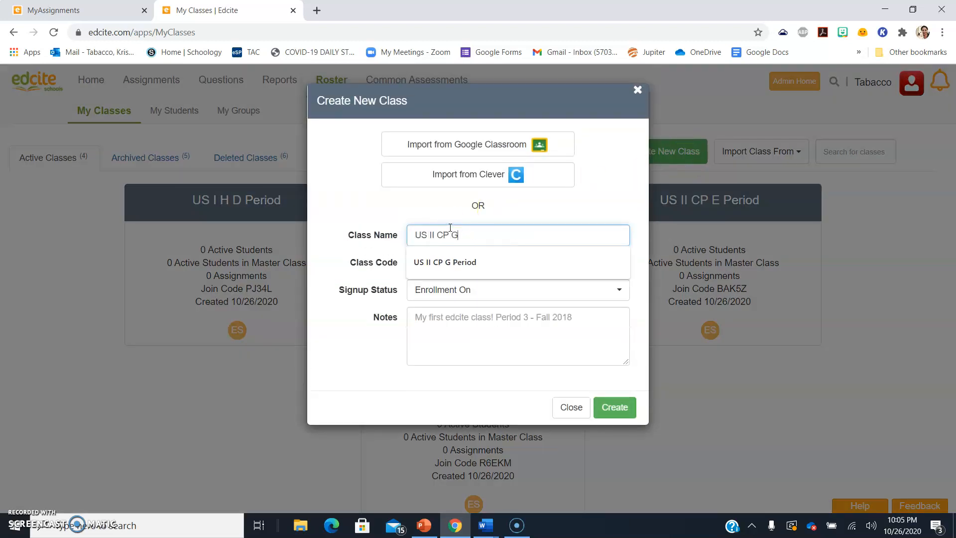
type(" Period")
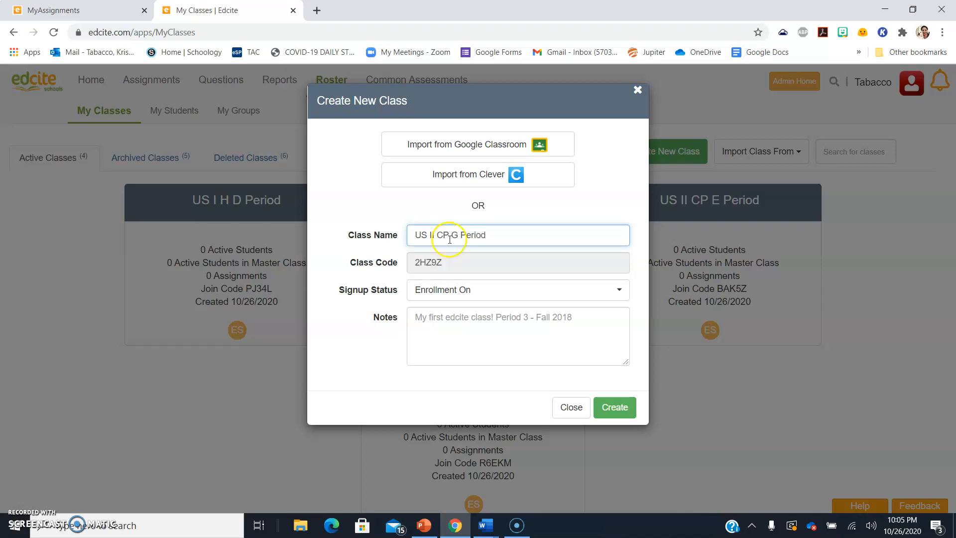
left_click(616, 406)
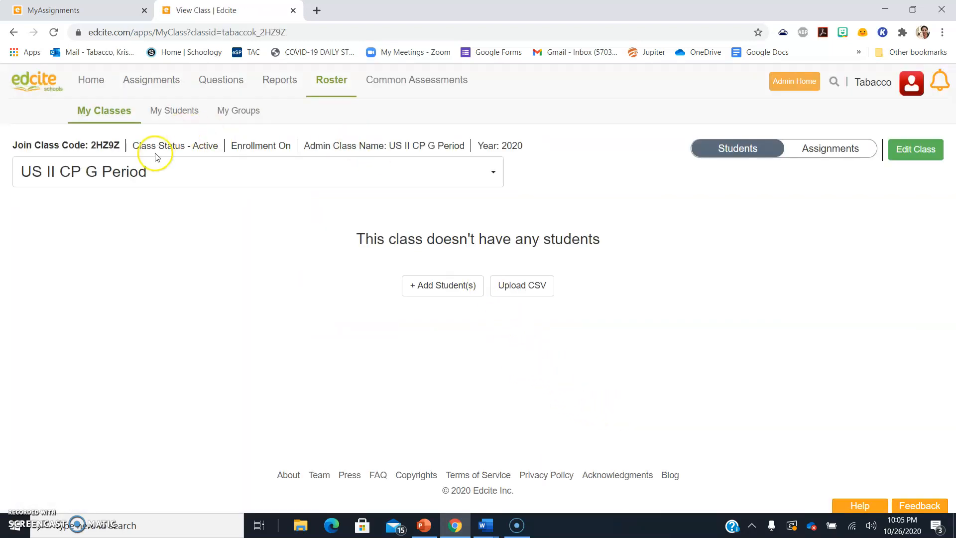
left_click(106, 110)
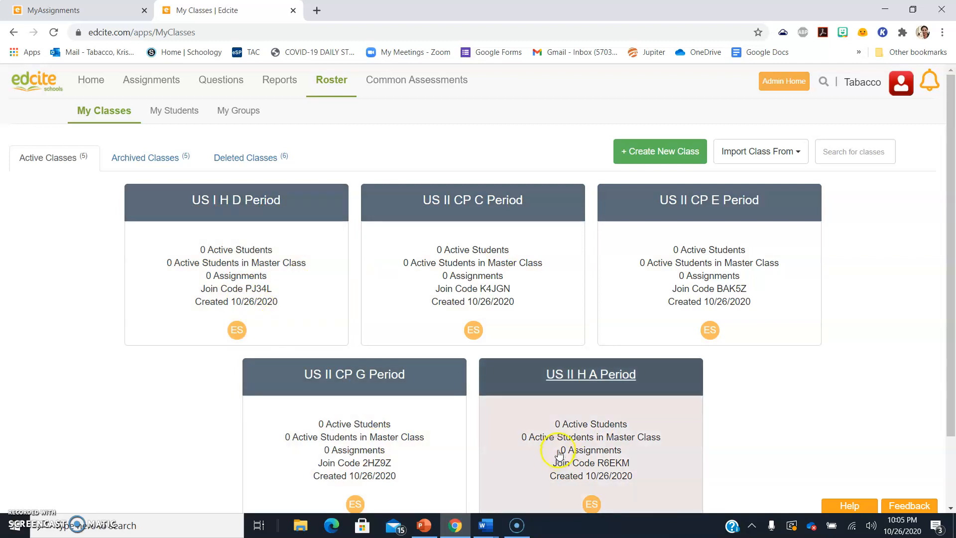
Glance at the Import Class From options, then open a new blank browser tab
left_click(758, 157)
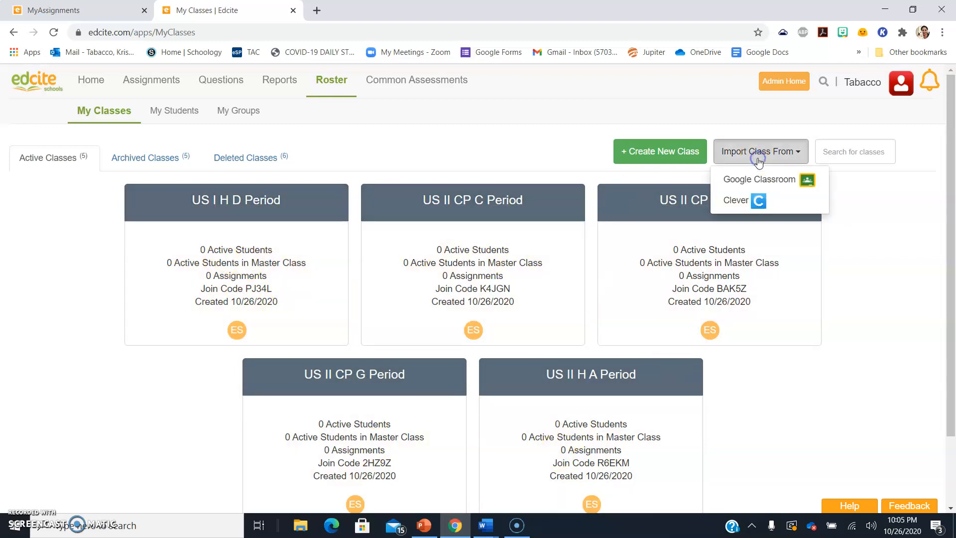
left_click(465, 158)
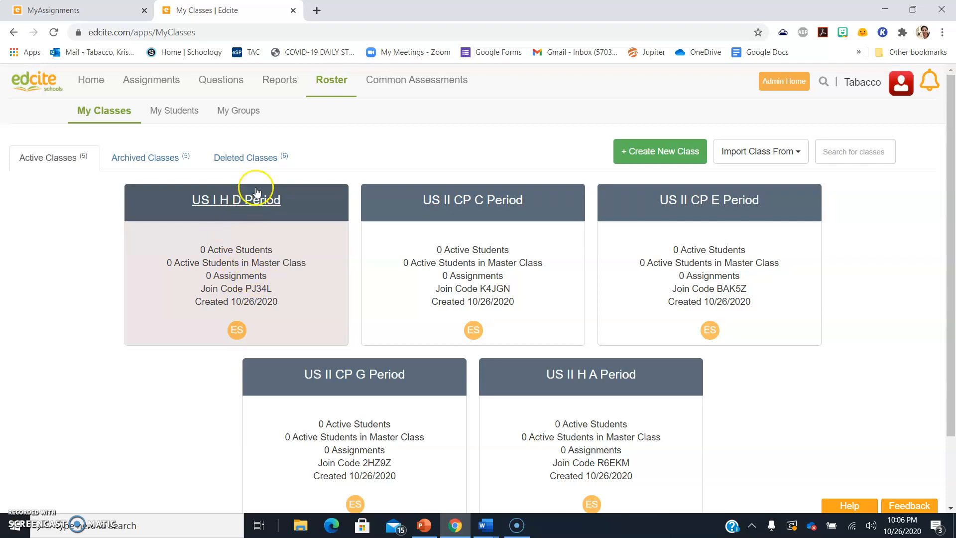
left_click(317, 11)
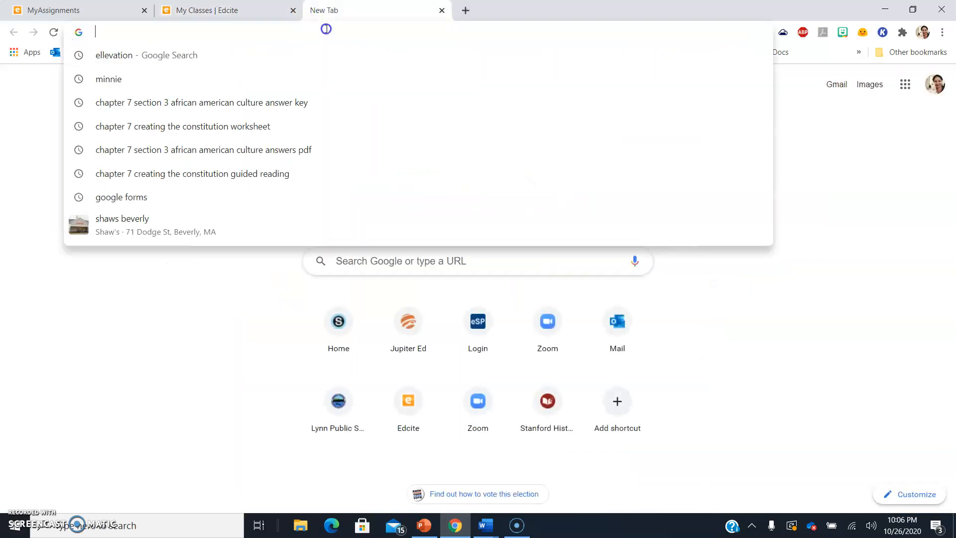
Load edcite.com/start, then edcite.com/go to reach the student login page
type("edcite.com/start")
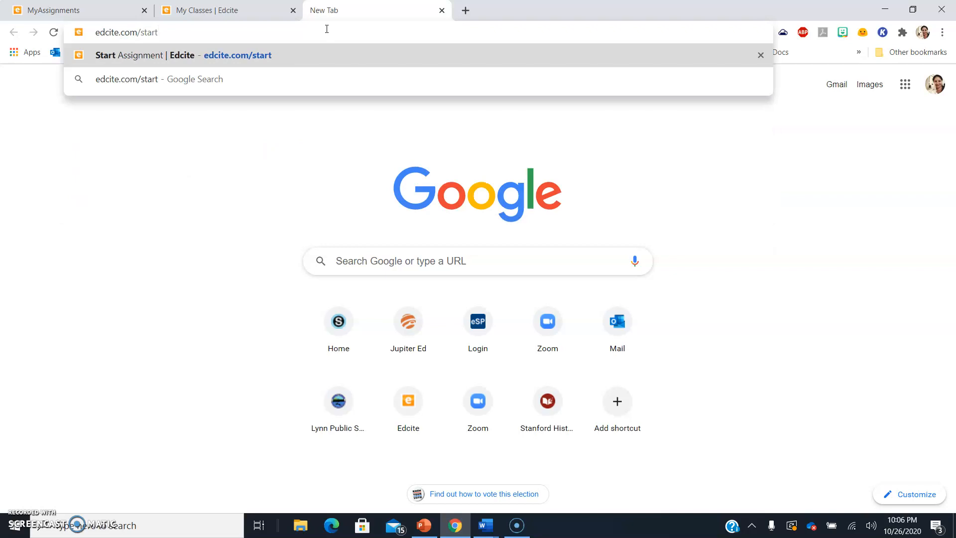
key("Return")
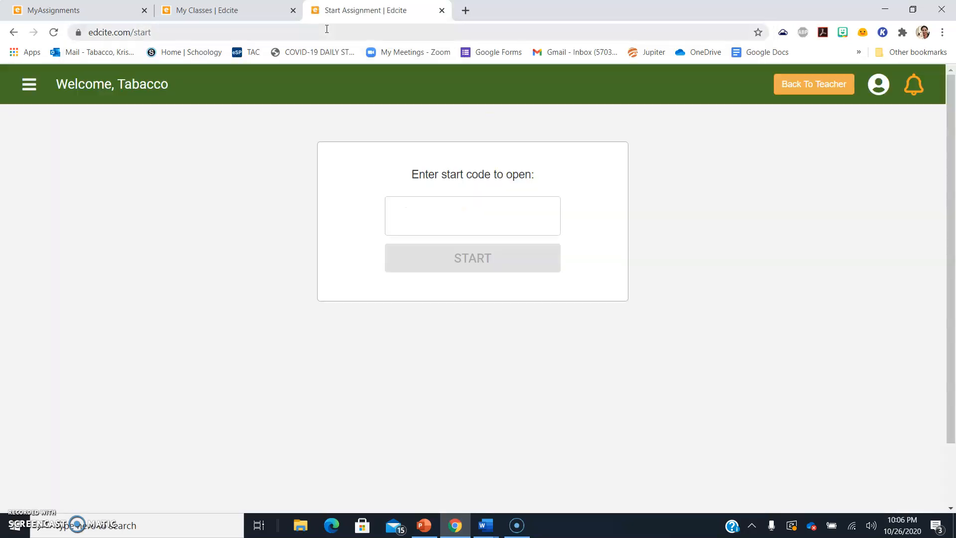
left_click(284, 35)
key("BackSpace")
type("edcite.com/go")
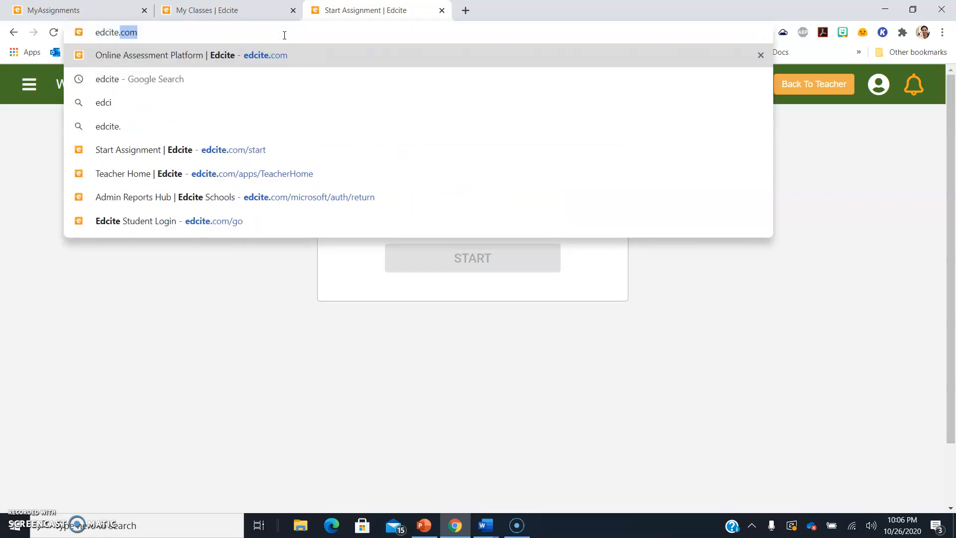
key("Return")
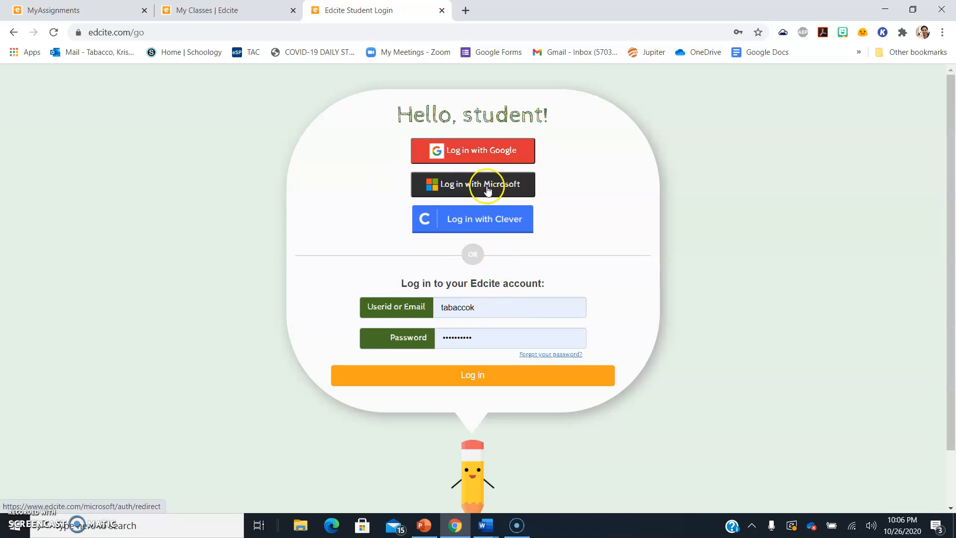
Delete the autofilled user id and password from the student login form
left_click(492, 308)
double_click(438, 313)
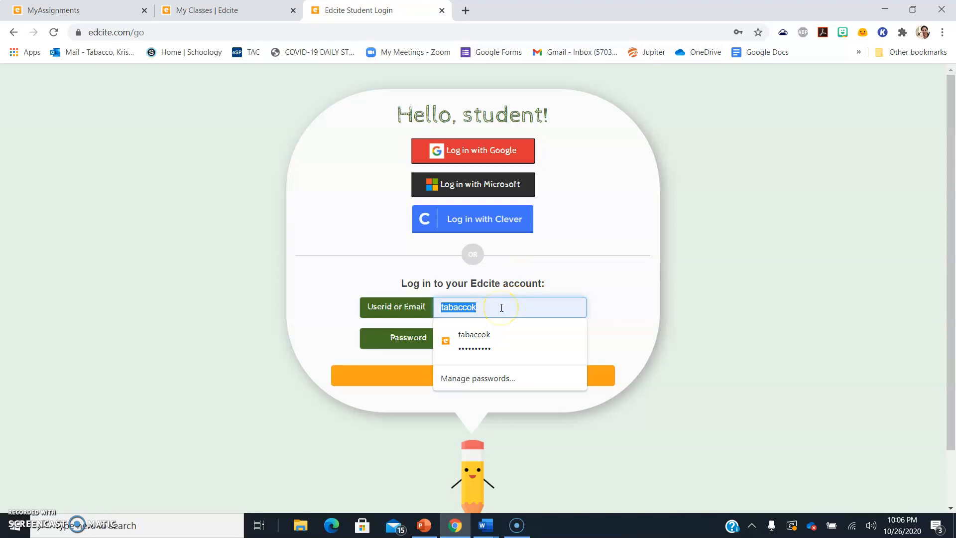
type("stu8943023")
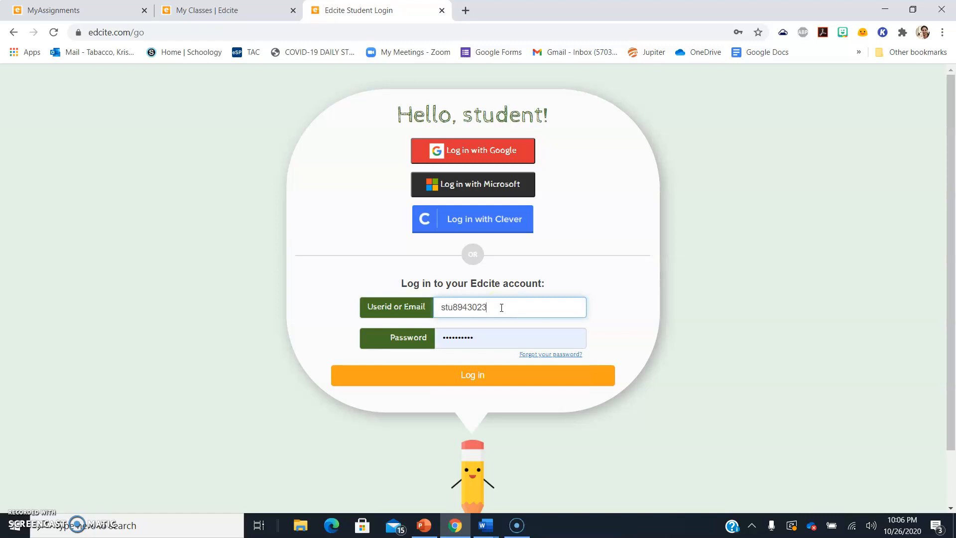
left_click_drag(500, 338, 387, 329)
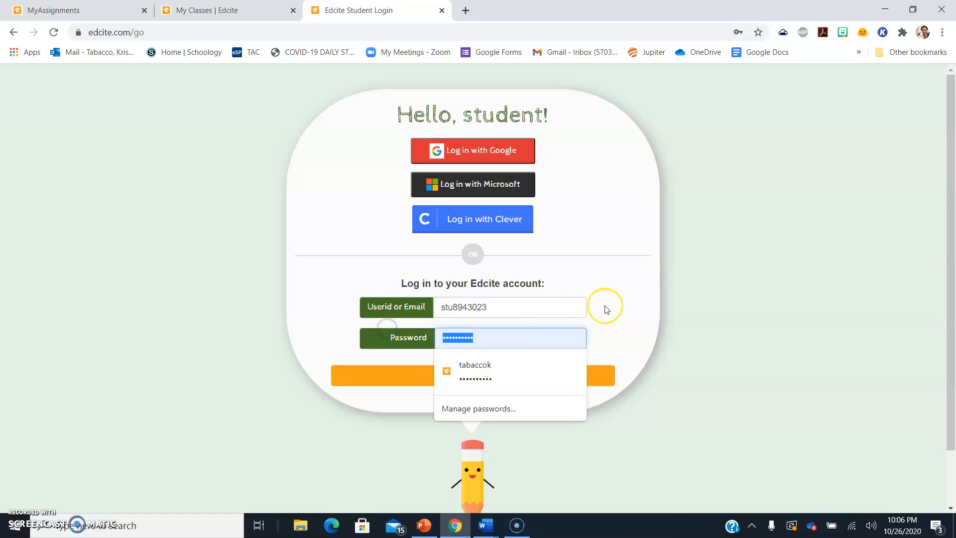
type("•••")
key("ctrl+a")
key("BackSpace")
left_click_drag(544, 307, 346, 310)
key("BackSpace")
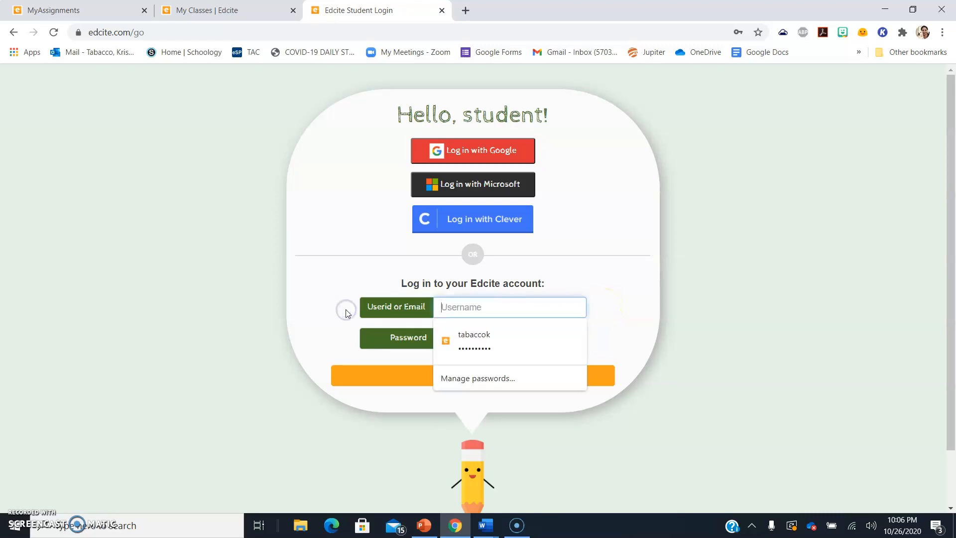
Dismiss Chrome's saved-login suggestions, leaving the username field empty
left_click(649, 203)
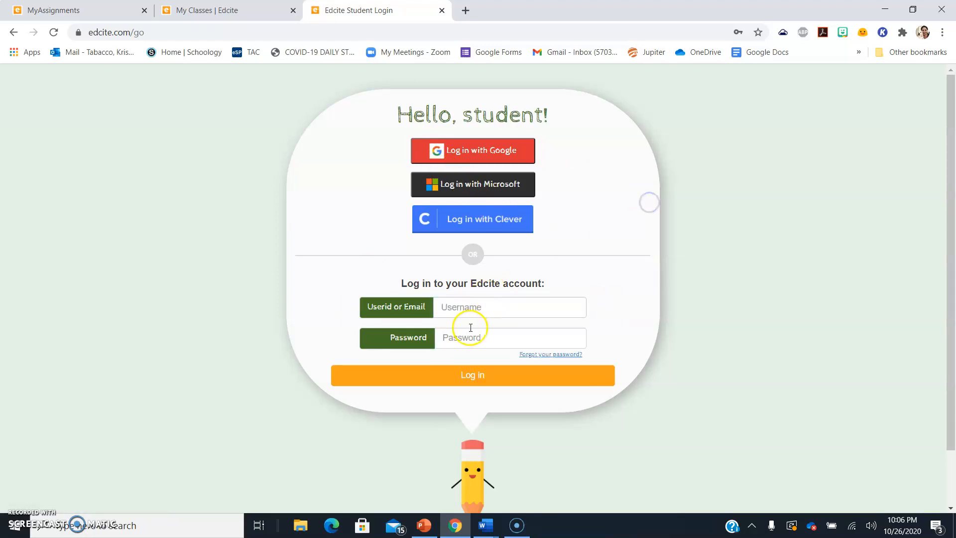
left_click(489, 304)
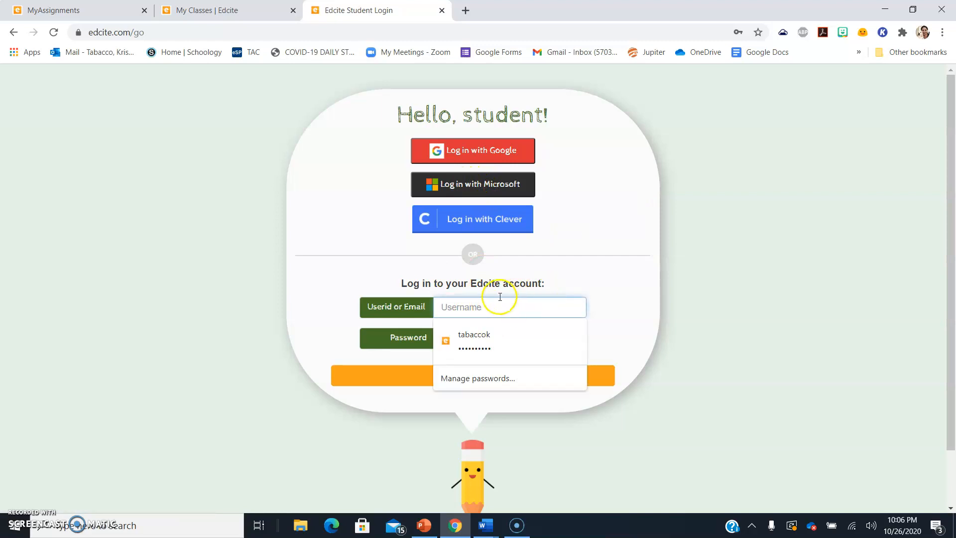
left_click(615, 293)
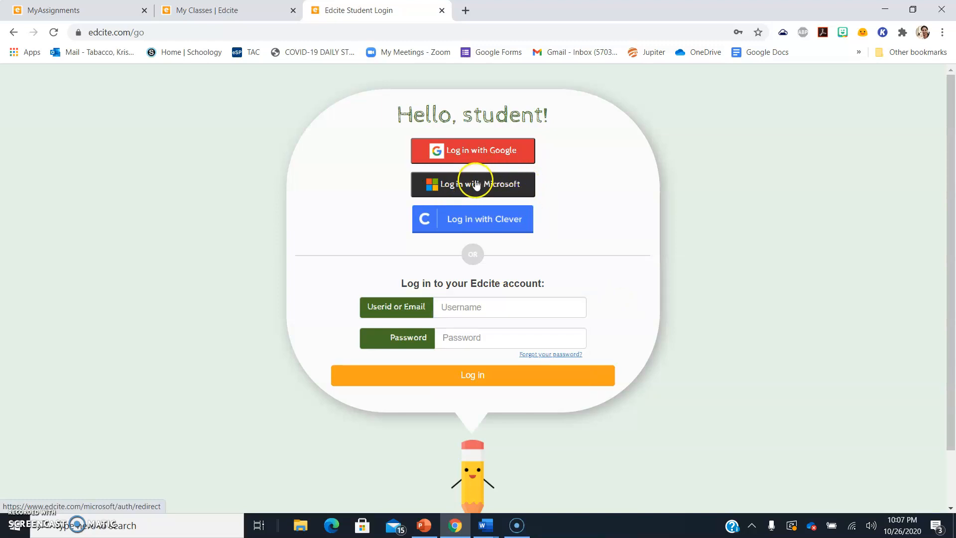
left_click(538, 307)
type("stui943")
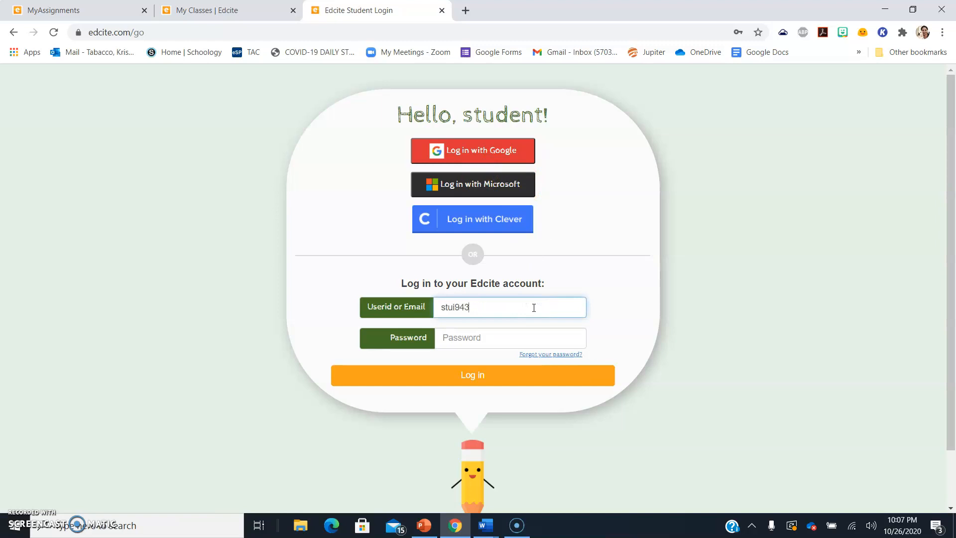
key("BackSpace")
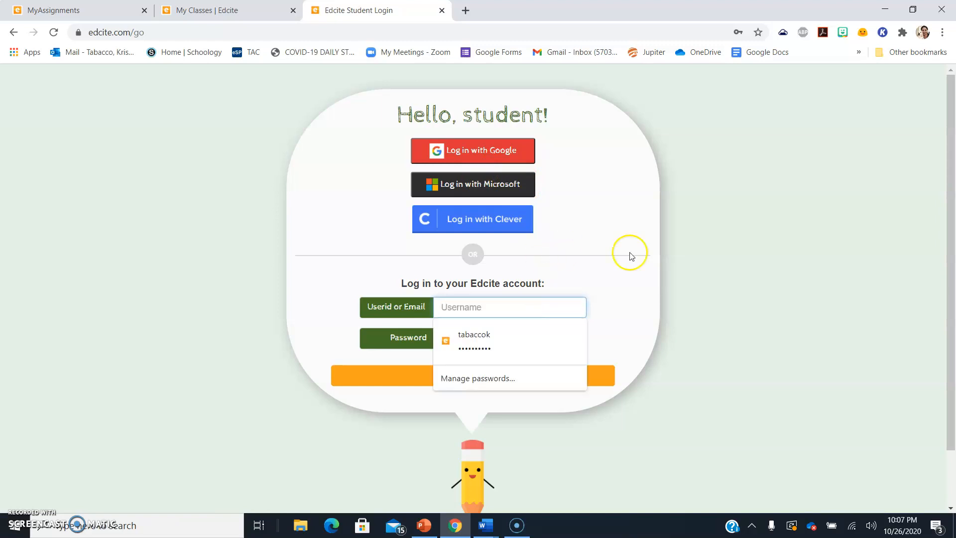
left_click(75, 10)
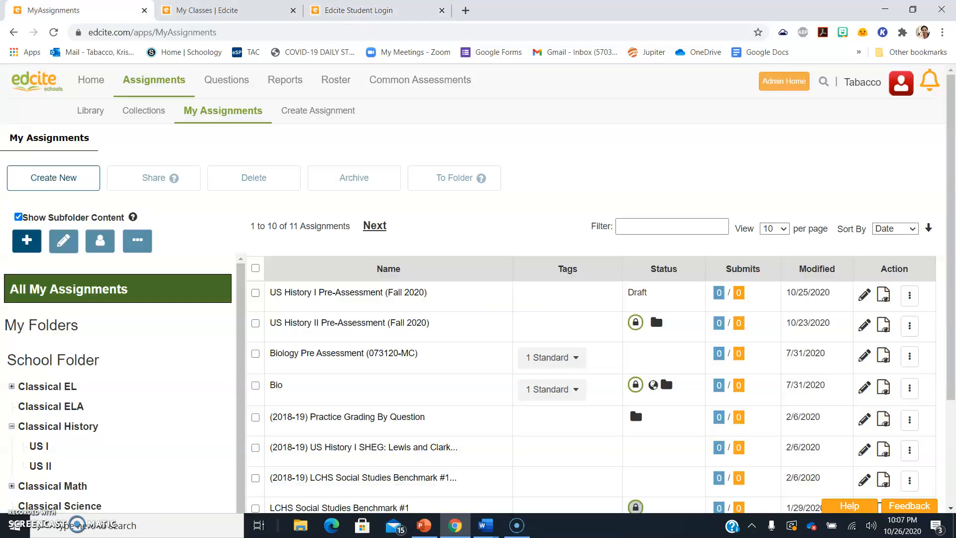
left_click(214, 10)
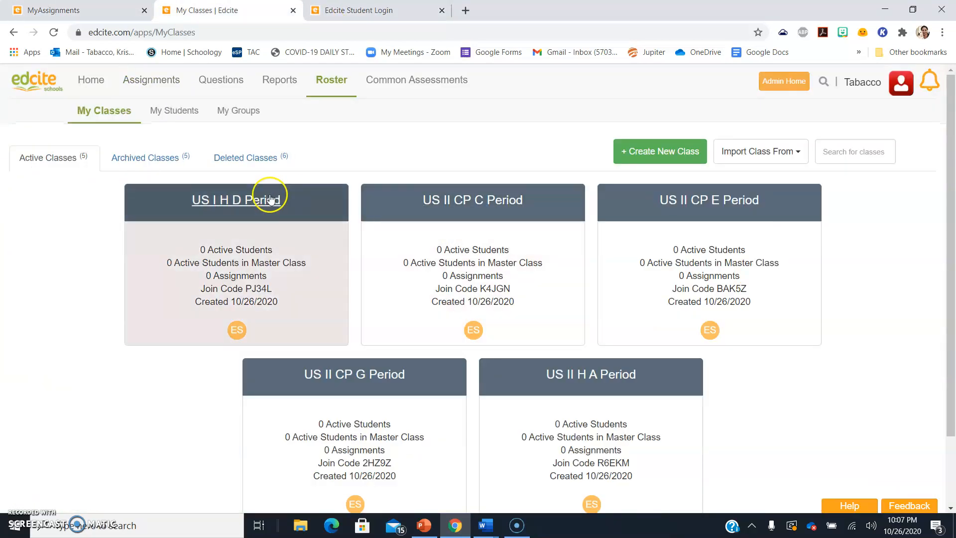
left_click(379, 10)
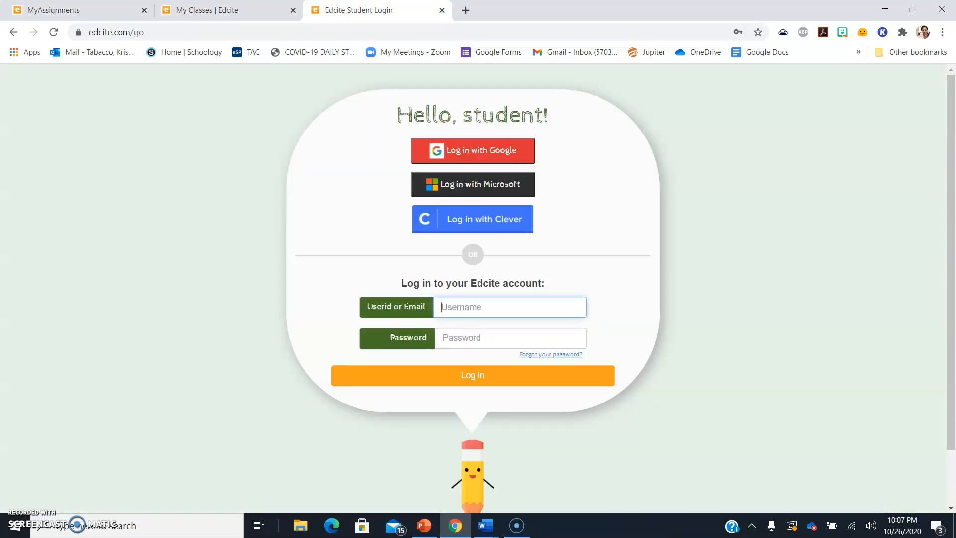
left_click(199, 11)
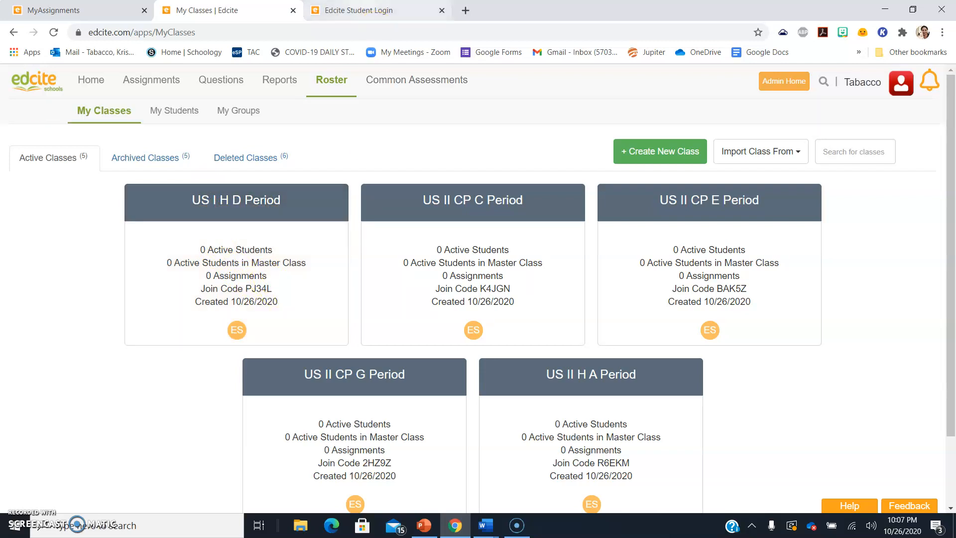
left_click(368, 11)
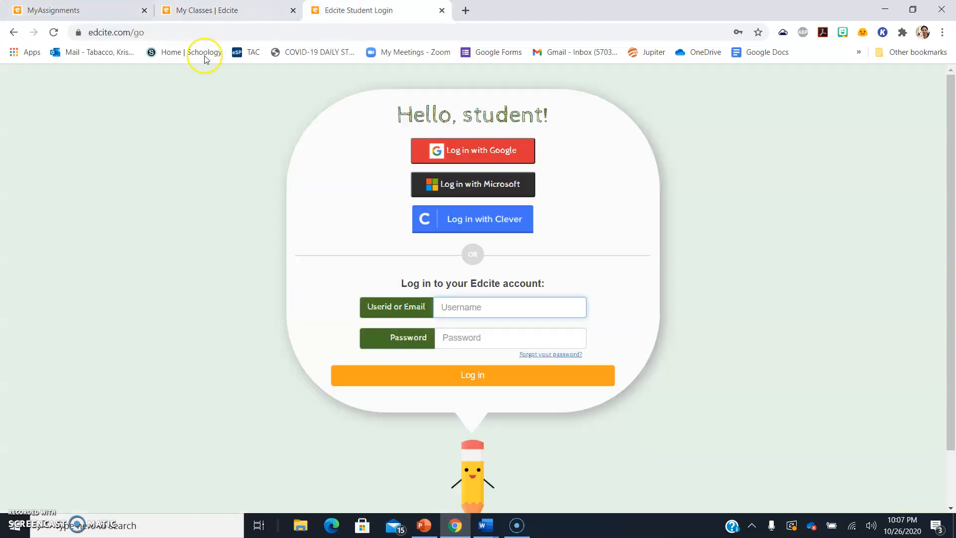
double_click(185, 32)
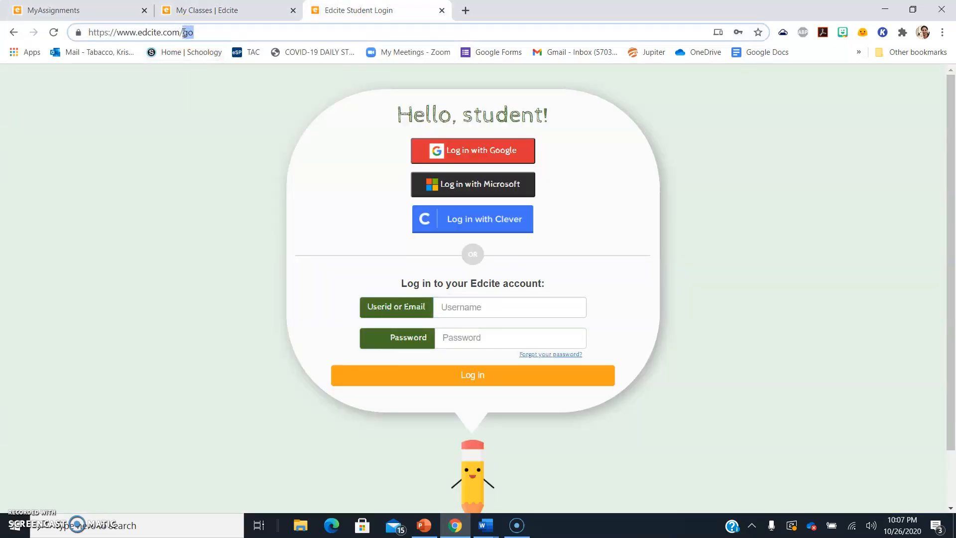
Load the student start-code page and open its navigation menu
type("start")
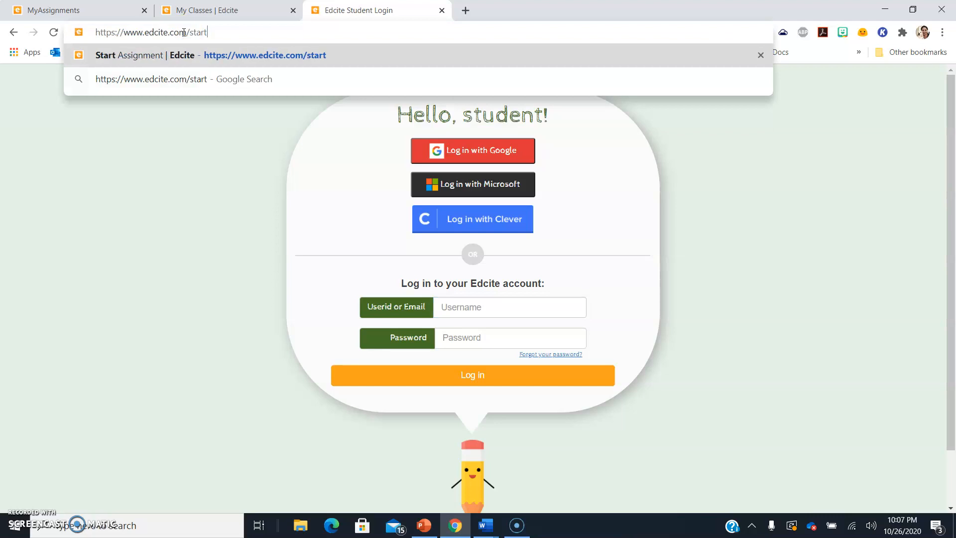
key("Return")
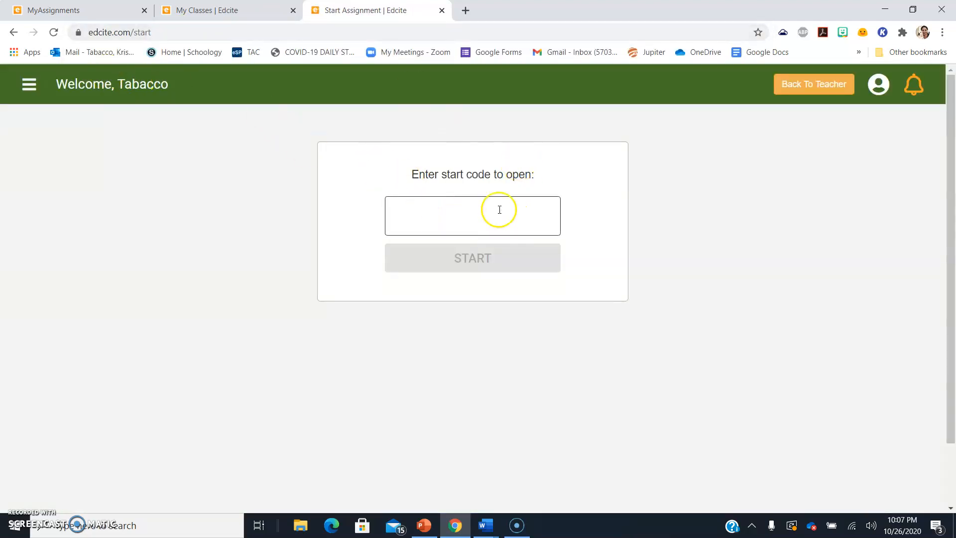
left_click(29, 85)
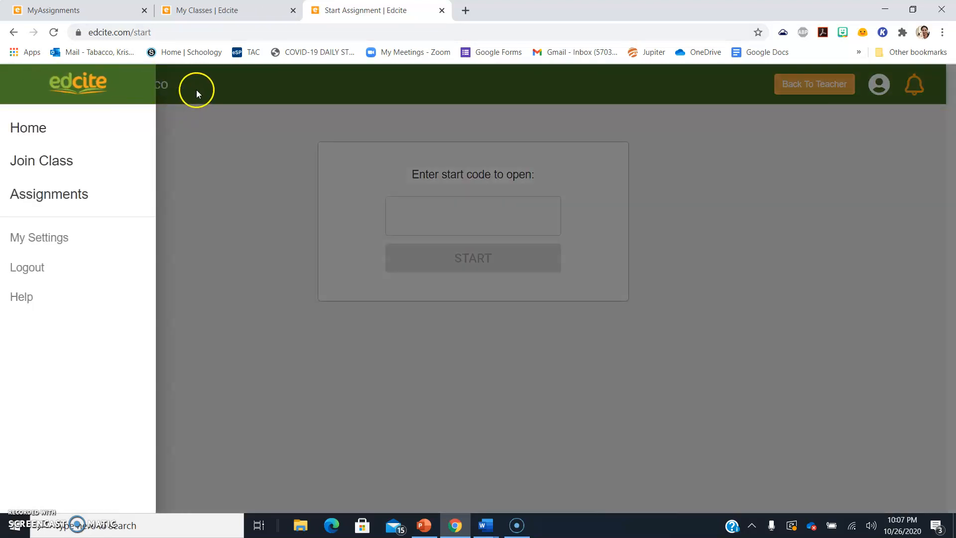
left_click(208, 93)
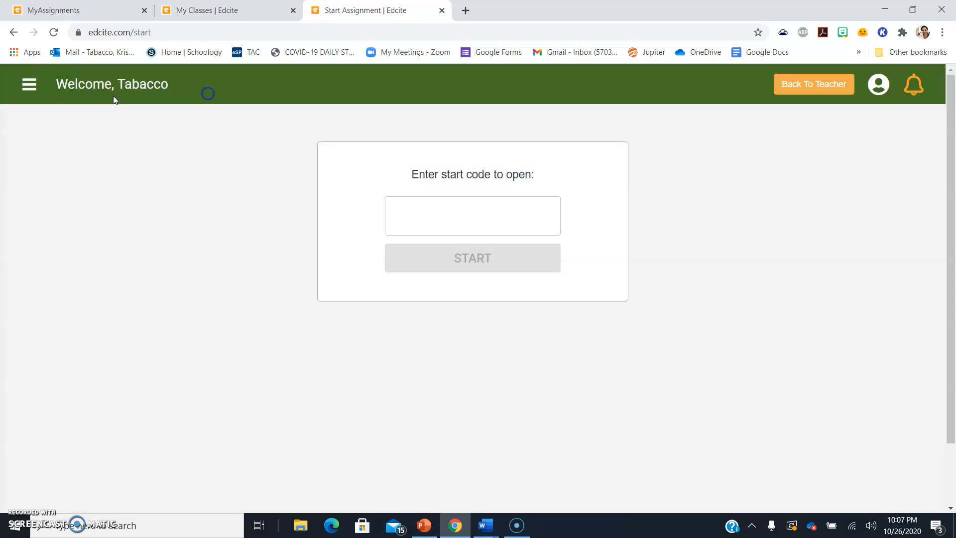
left_click(28, 84)
Compare the Join Class form with the My Classes join codes, dismiss it, return to the teacher tab
left_click(45, 154)
left_click(458, 300)
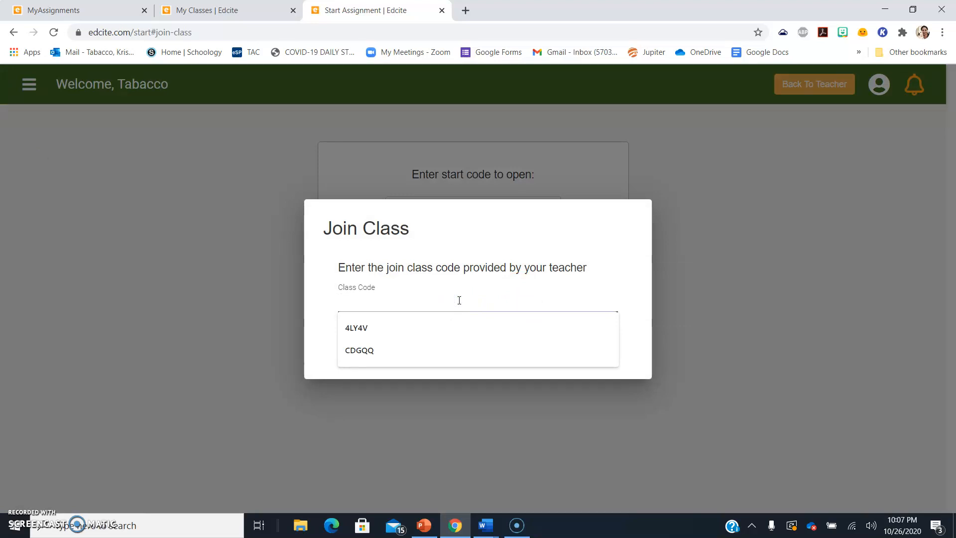
left_click(210, 10)
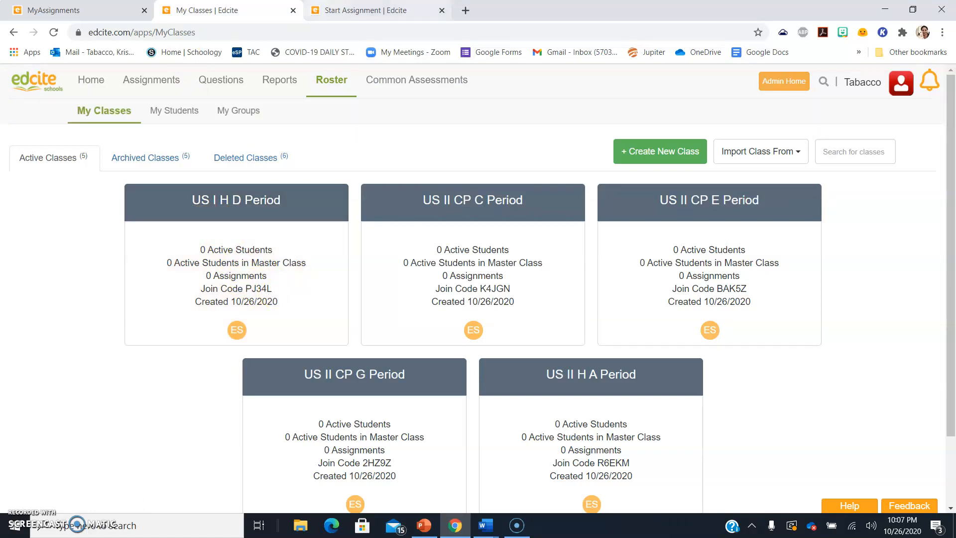
left_click(324, 12)
left_click(462, 297)
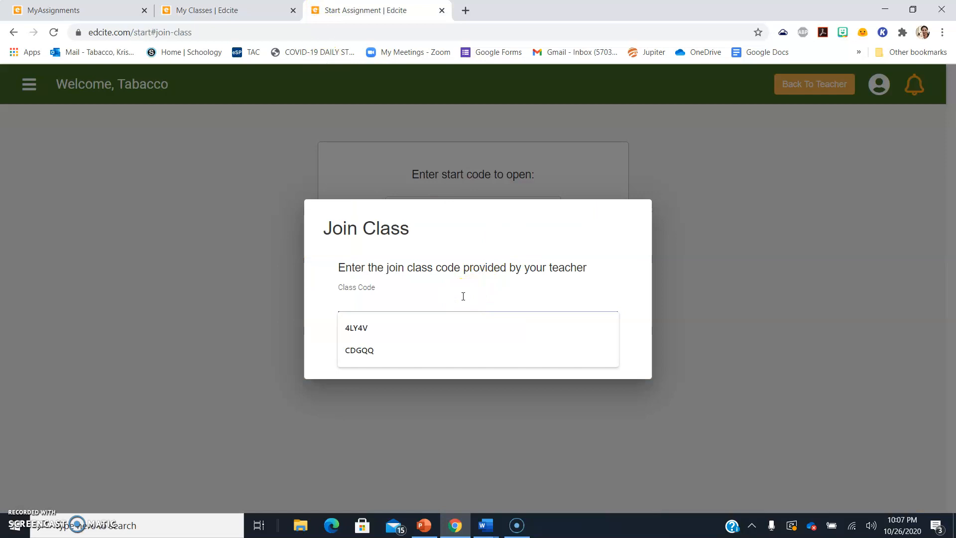
left_click(531, 196)
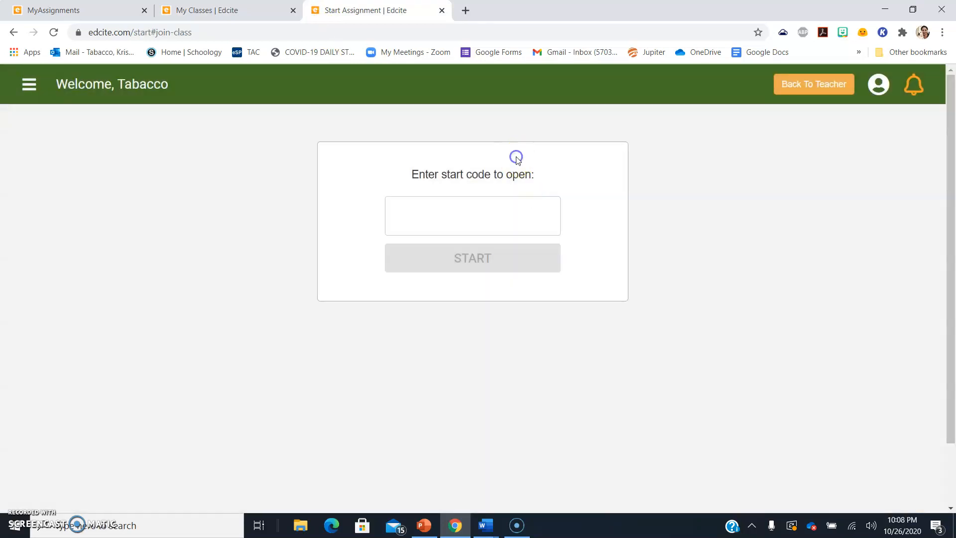
left_click(18, 99)
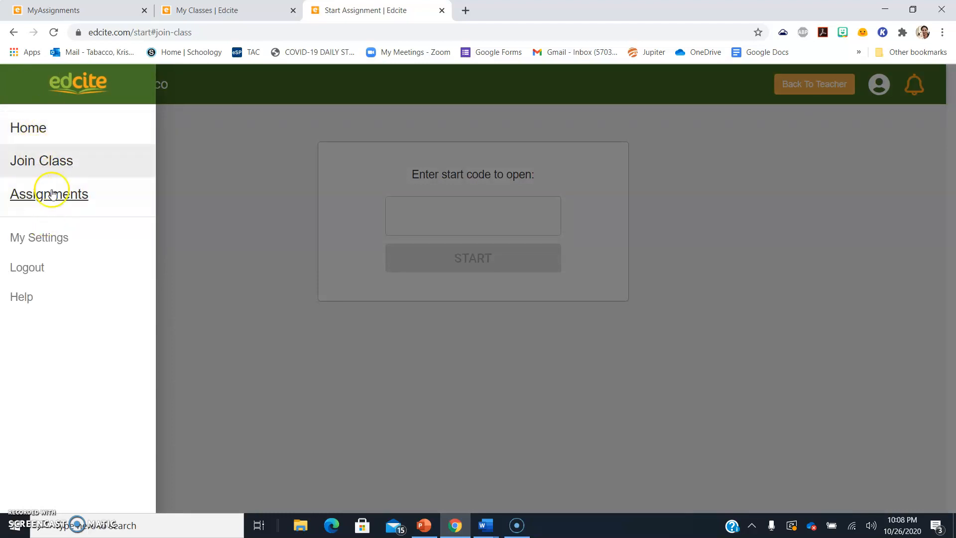
left_click(253, 144)
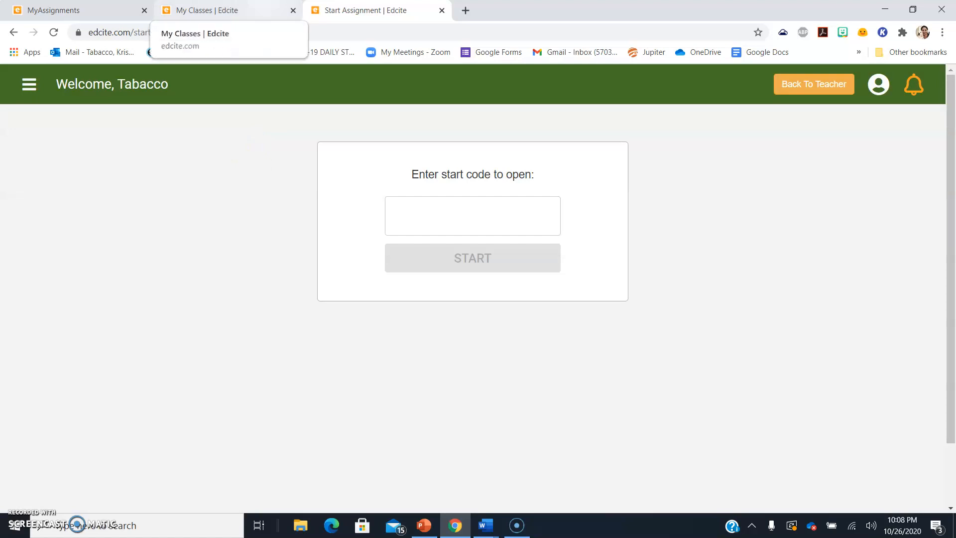
left_click(228, 11)
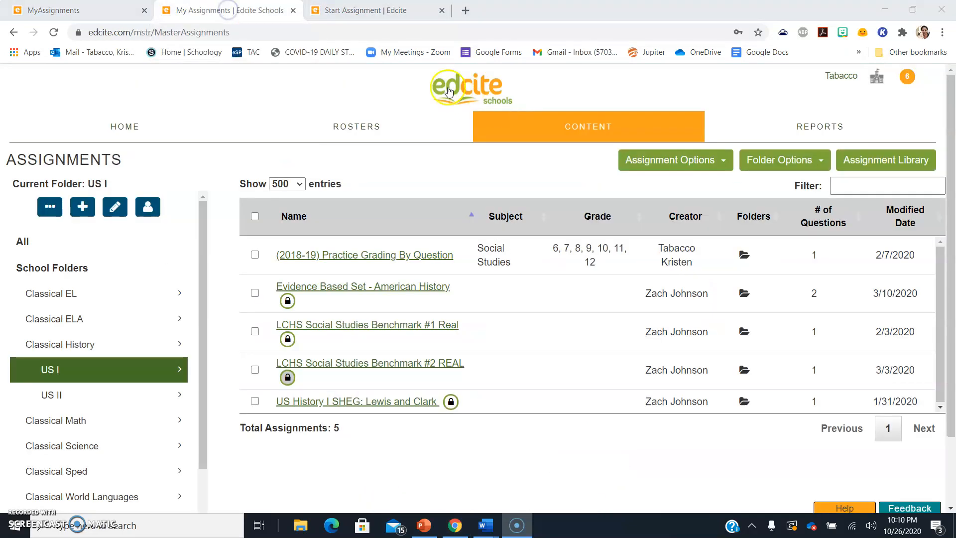
Browse District Assignments in the Classical History > US I folder
mouse_move(427, 125)
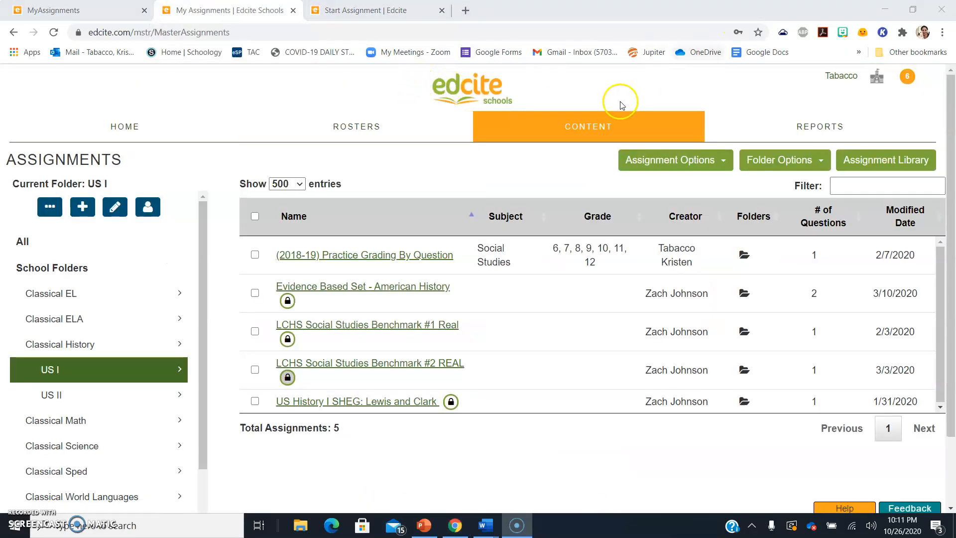
mouse_move(598, 124)
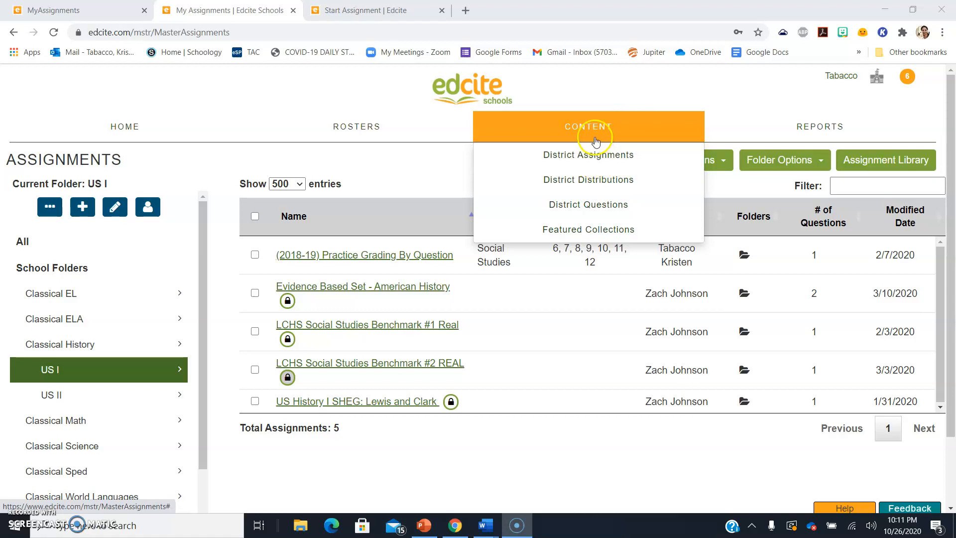
left_click(586, 153)
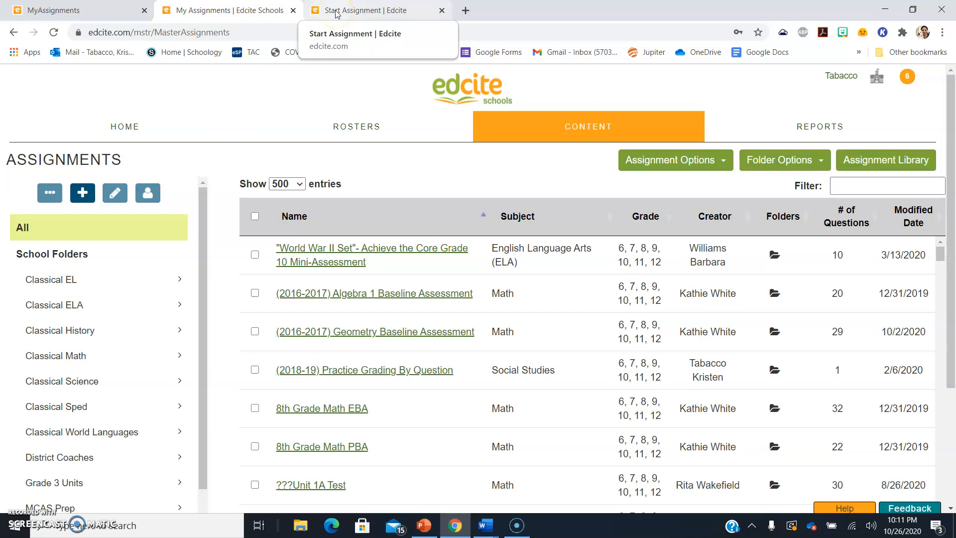
left_click(67, 330)
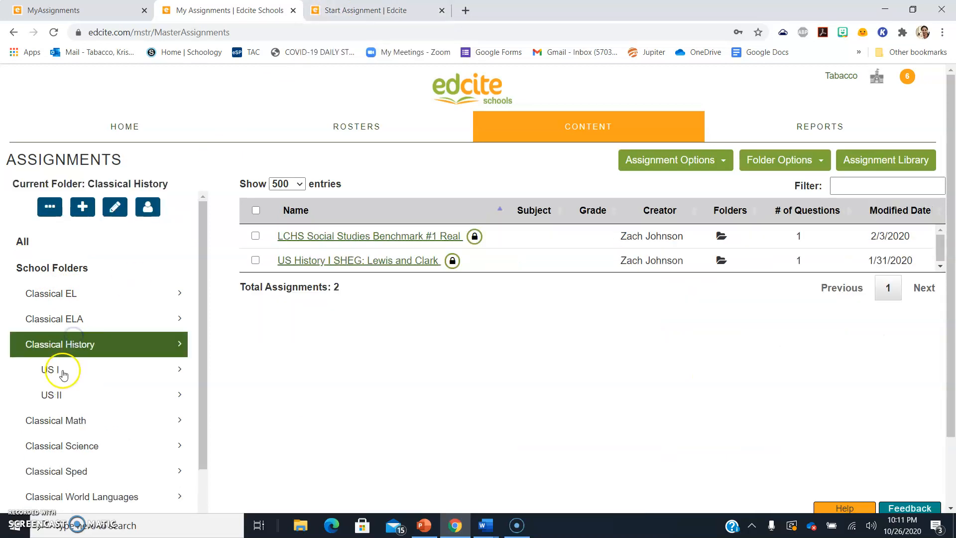
left_click(61, 374)
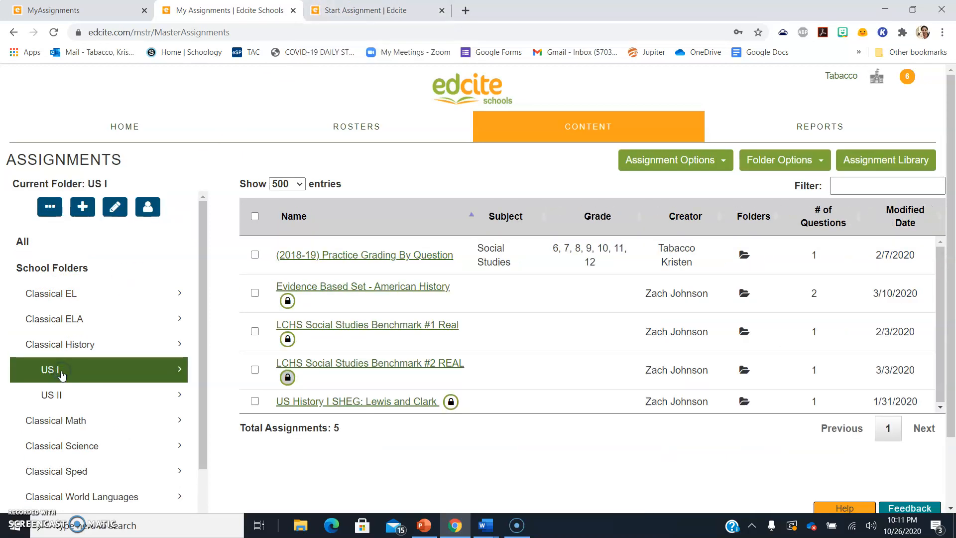
Back in My Assignments, select US History I Pre-Assessment (Fall 2020)
left_click(455, 369)
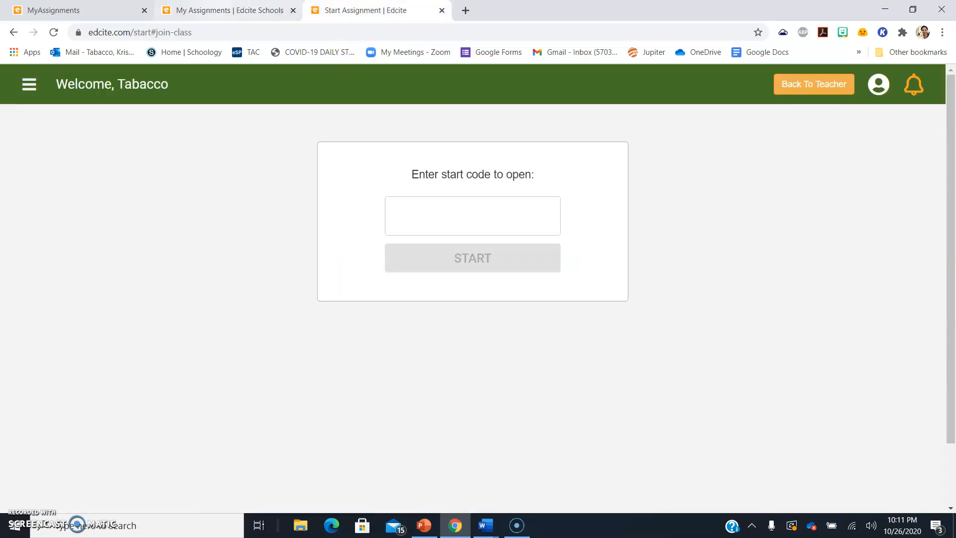
left_click(79, 10)
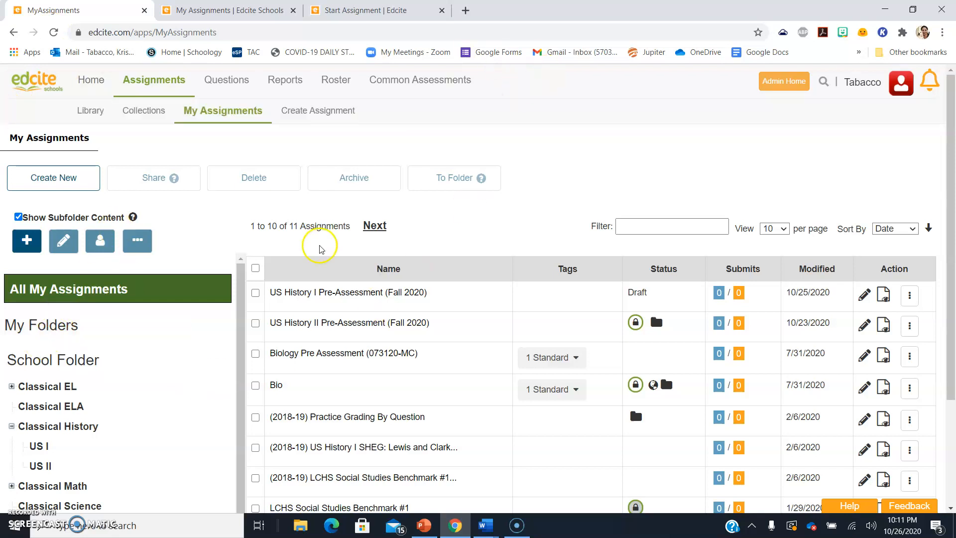
left_click(256, 294)
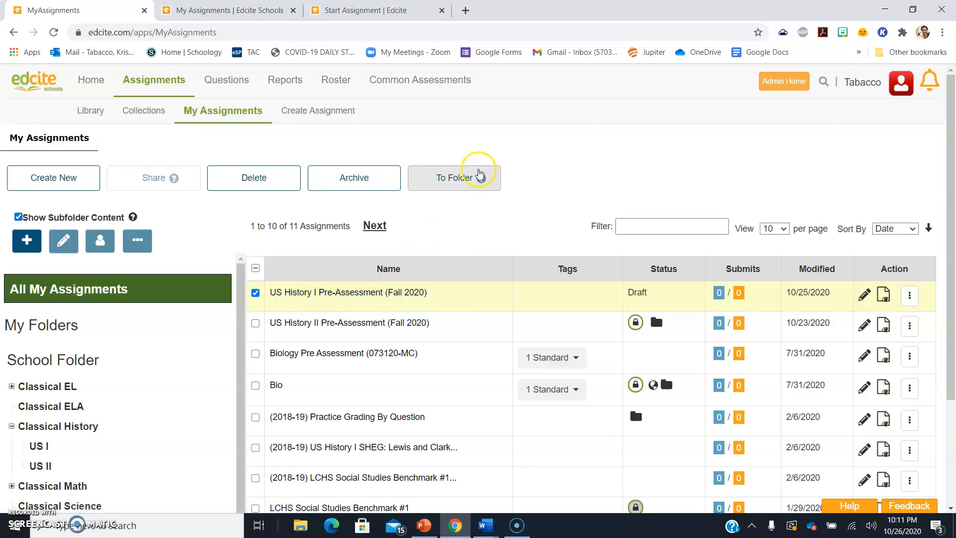
Add US History I Pre-Assessment (Fall 2020) to the Classical History > US I folder
left_click(453, 184)
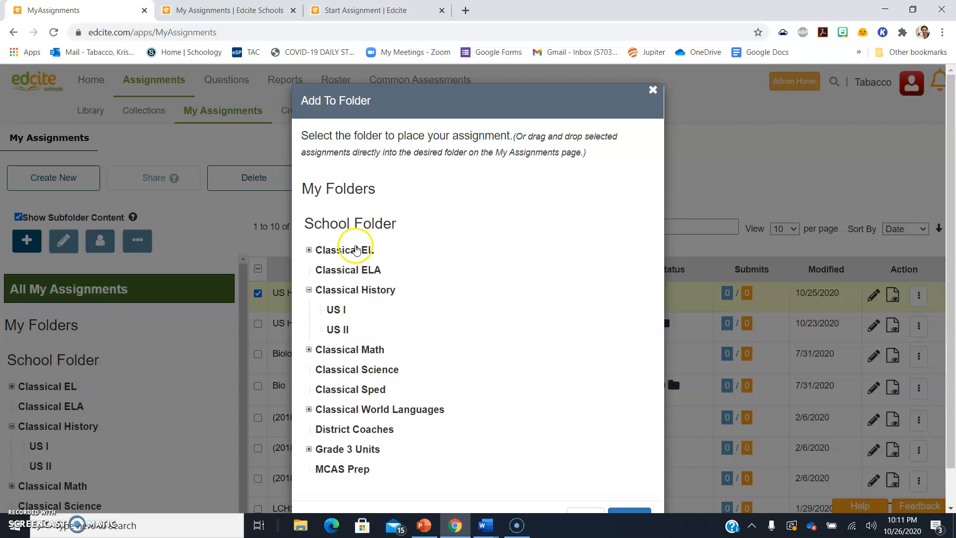
left_click(339, 311)
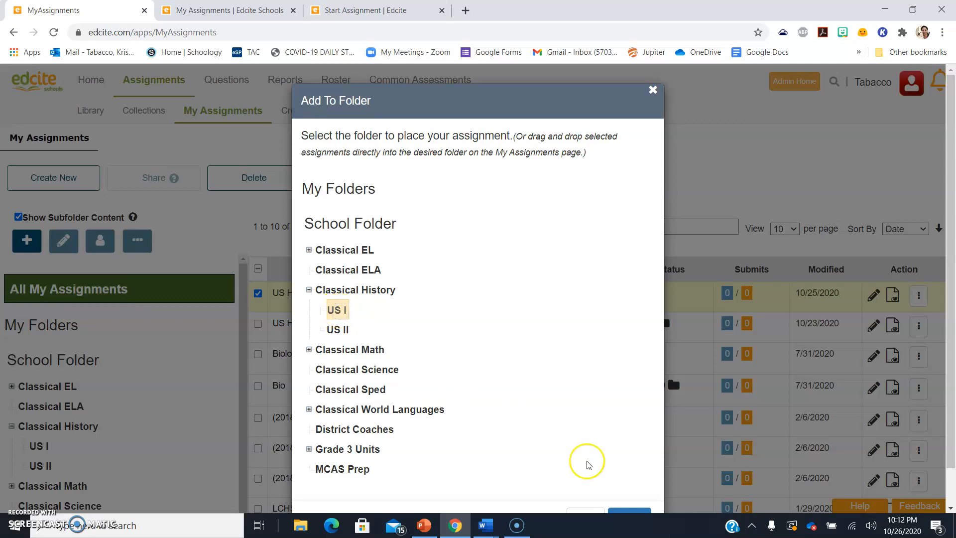
scroll(880, 346, "down", 1)
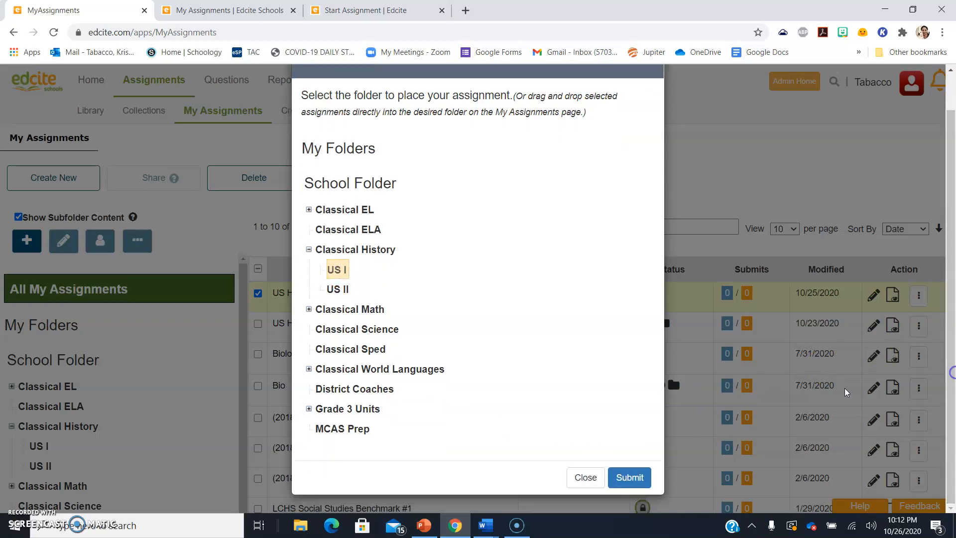
left_click(630, 478)
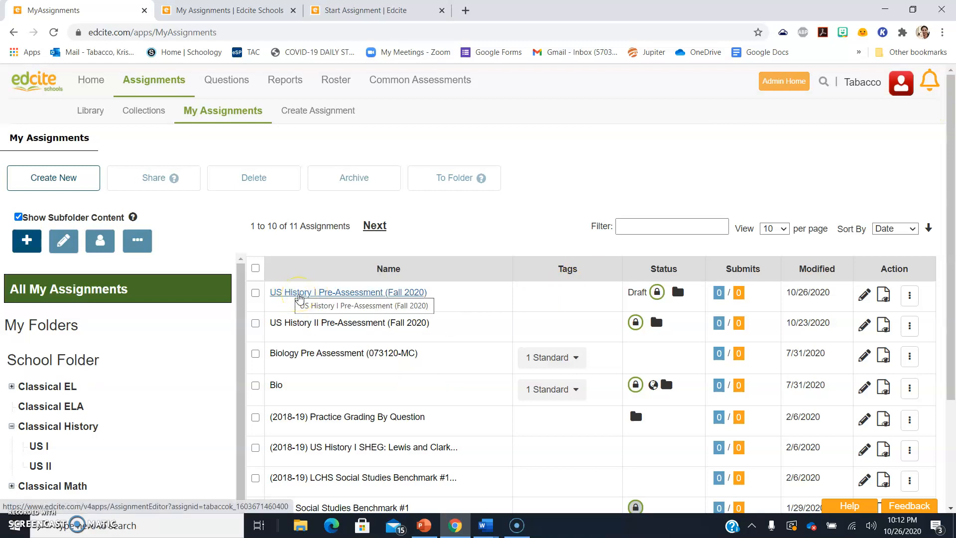
Open US History I Pre-Assessment (Fall 2020), switch it from Draft to Active, and save
left_click(300, 293)
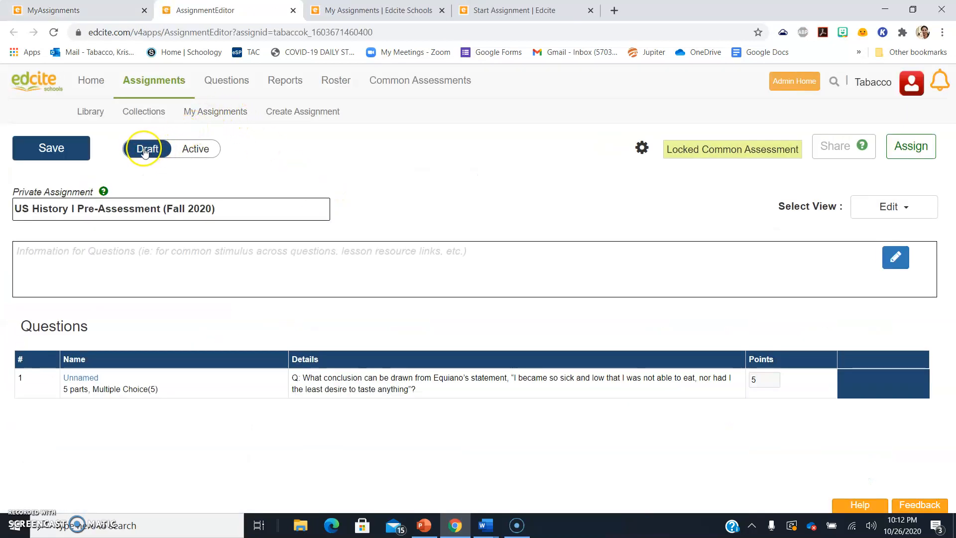
left_click(198, 150)
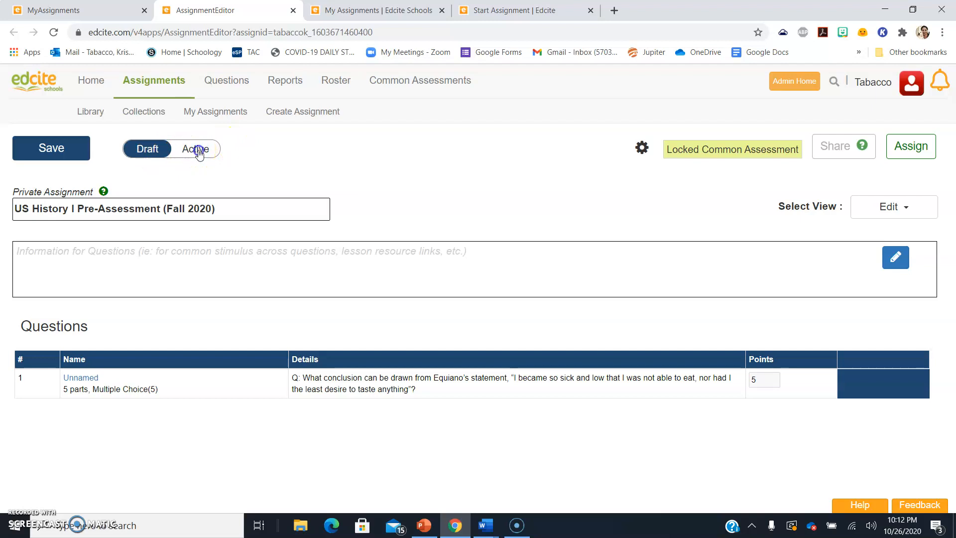
left_click(75, 152)
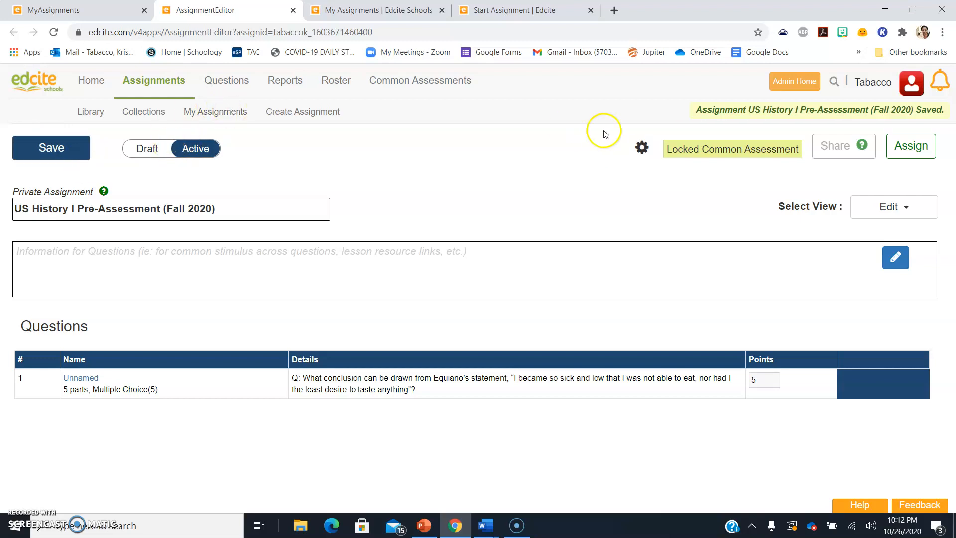
Review all assignment settings, including Student Report, then cancel without changes
left_click(643, 148)
left_click(641, 148)
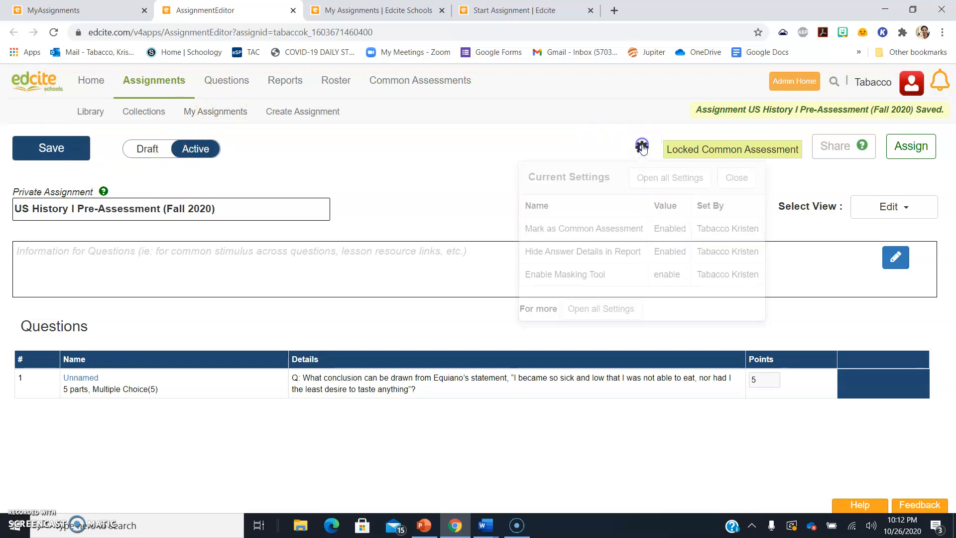
left_click(637, 150)
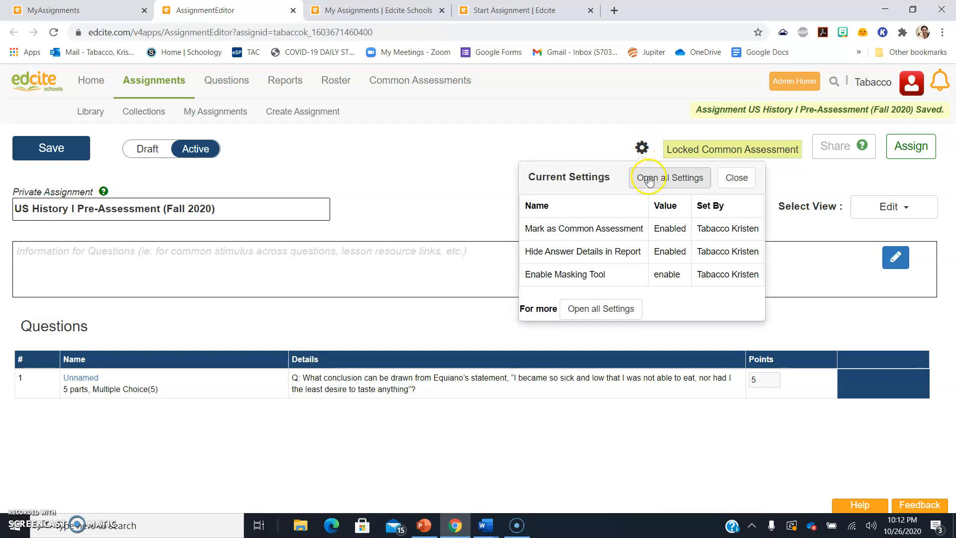
left_click(668, 117)
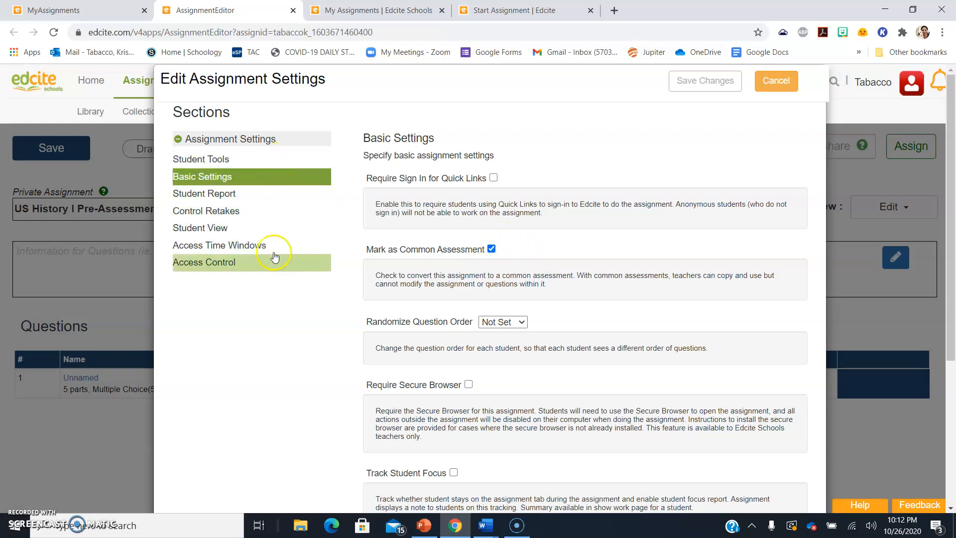
left_click(231, 193)
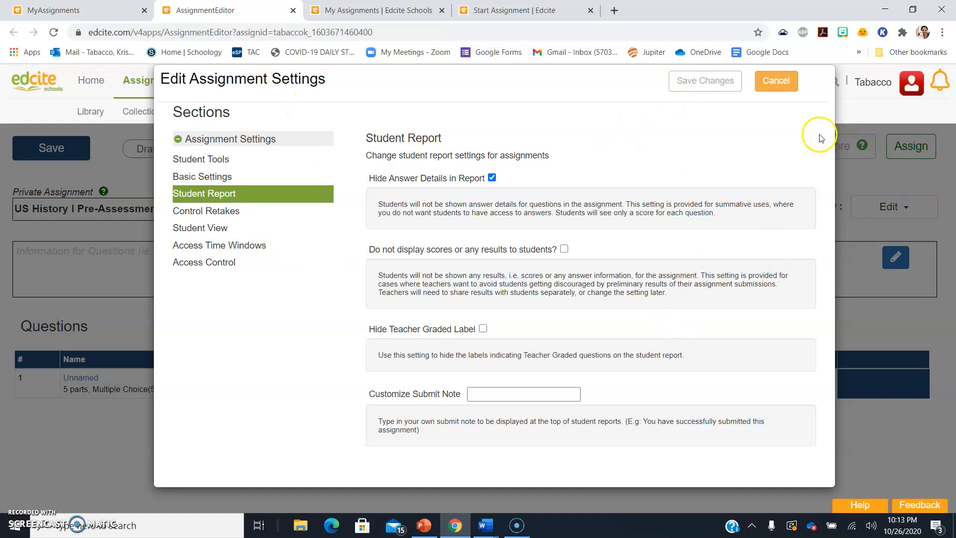
left_click(762, 92)
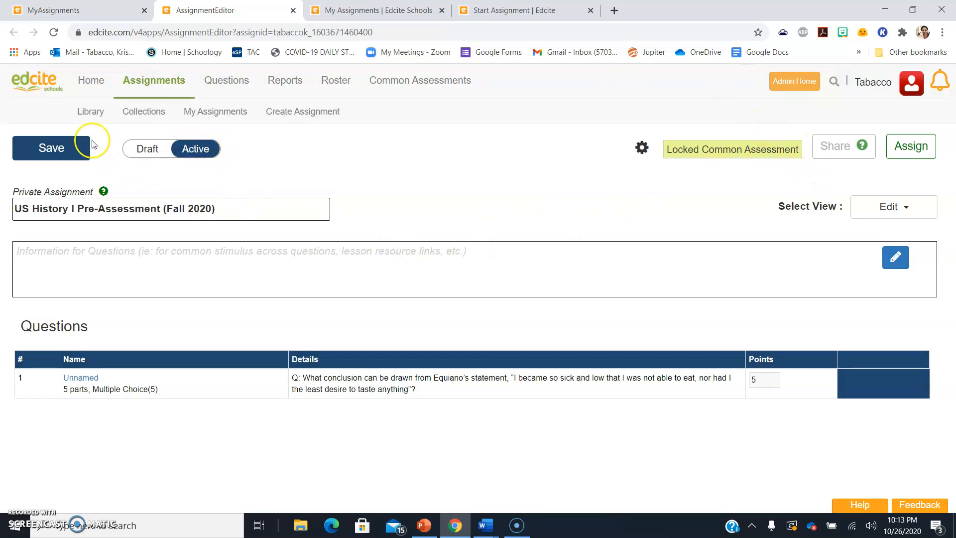
Save, return to the US I folder list, check the pre-assessment and open Assignment Options
left_click(54, 150)
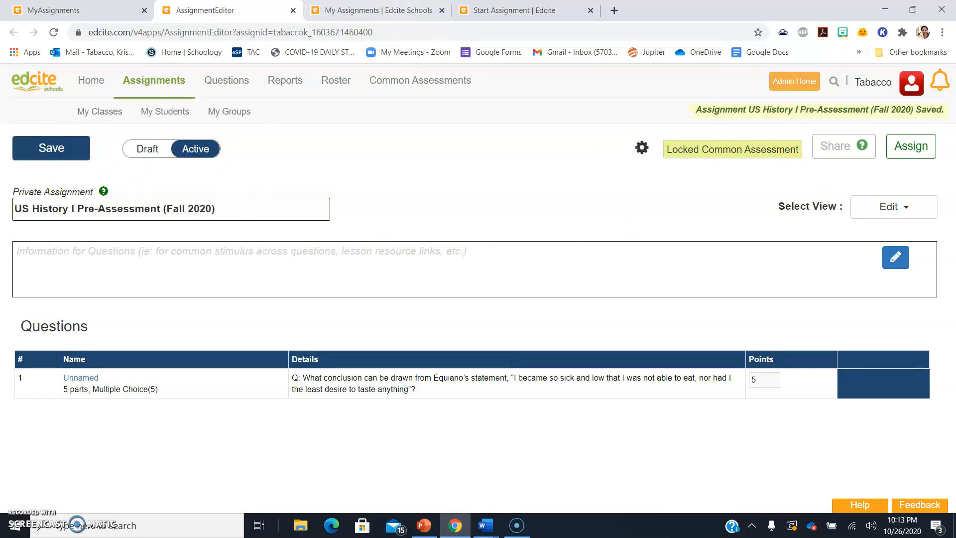
left_click(381, 10)
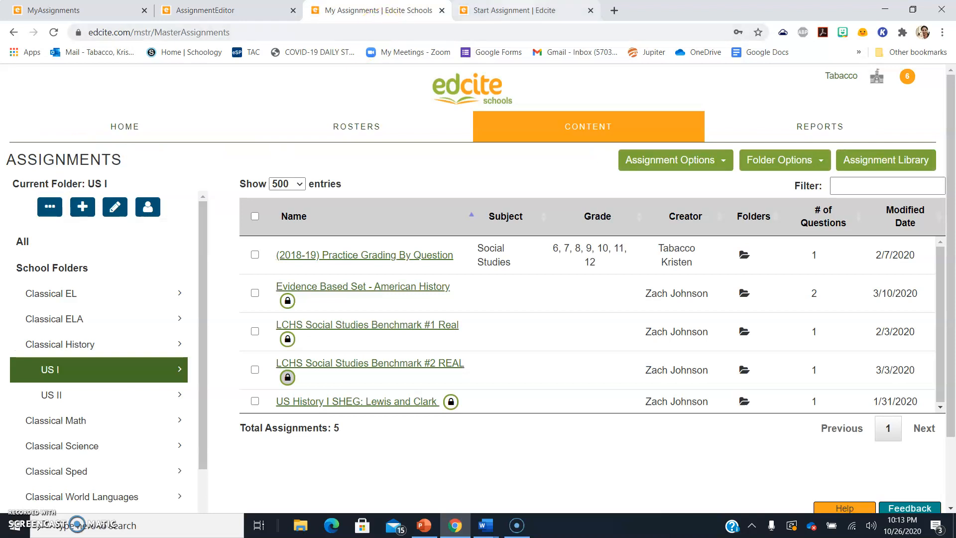
left_click(115, 369)
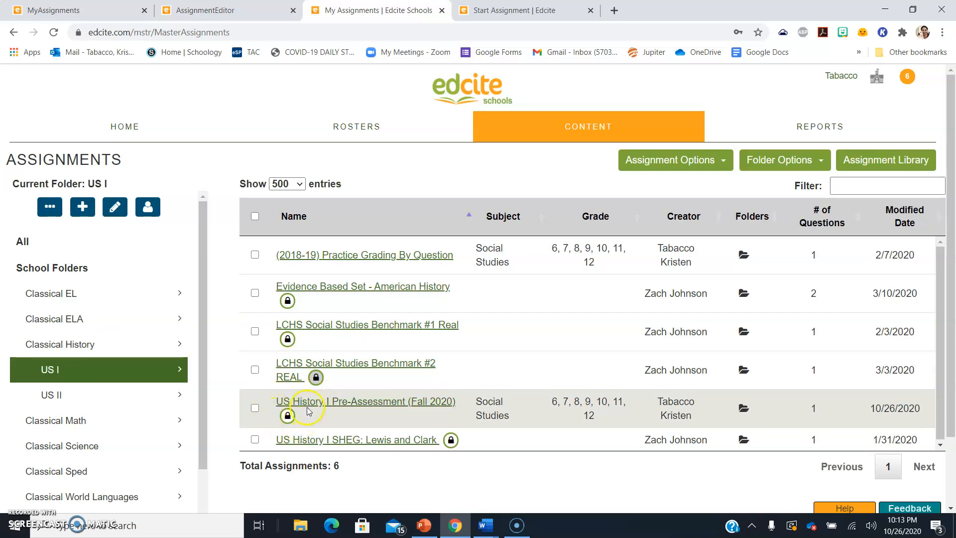
left_click(255, 410)
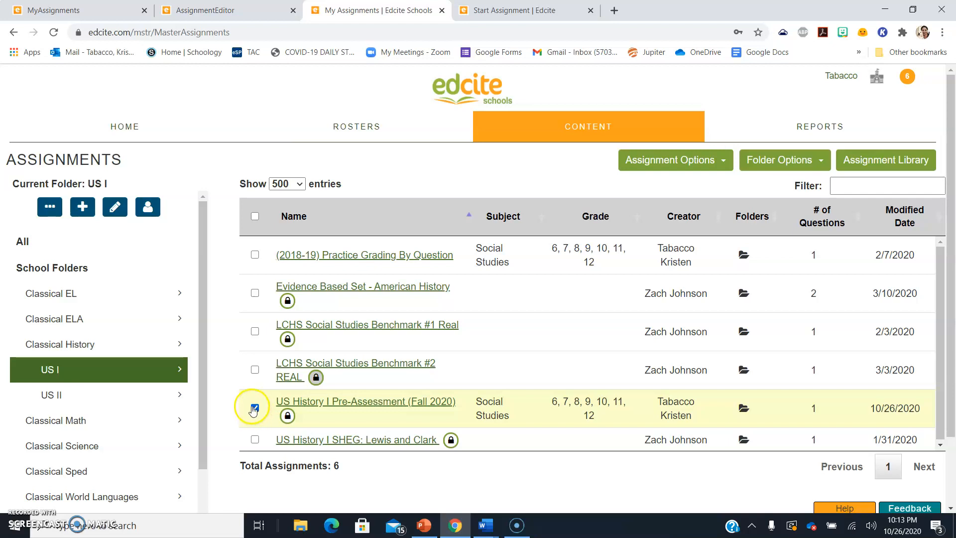
left_click(255, 407)
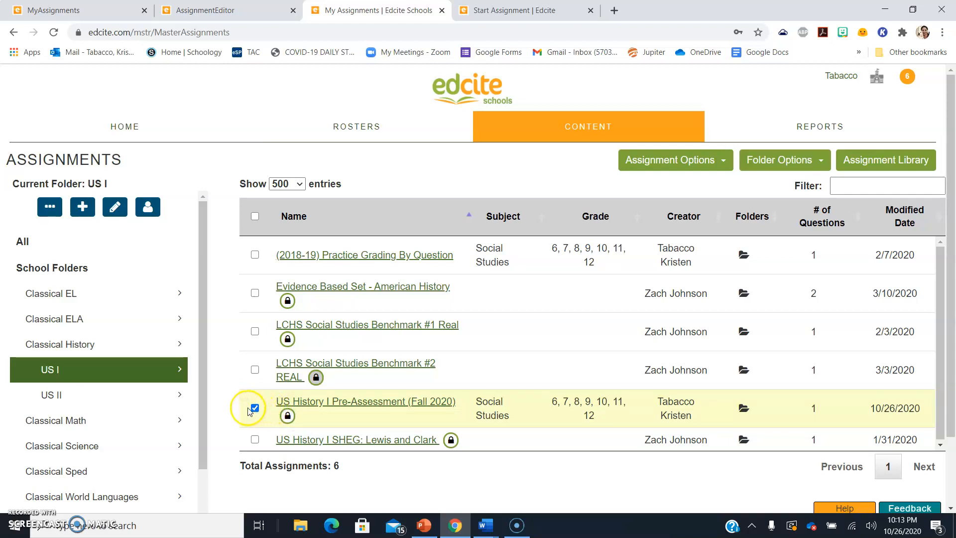
left_click(699, 158)
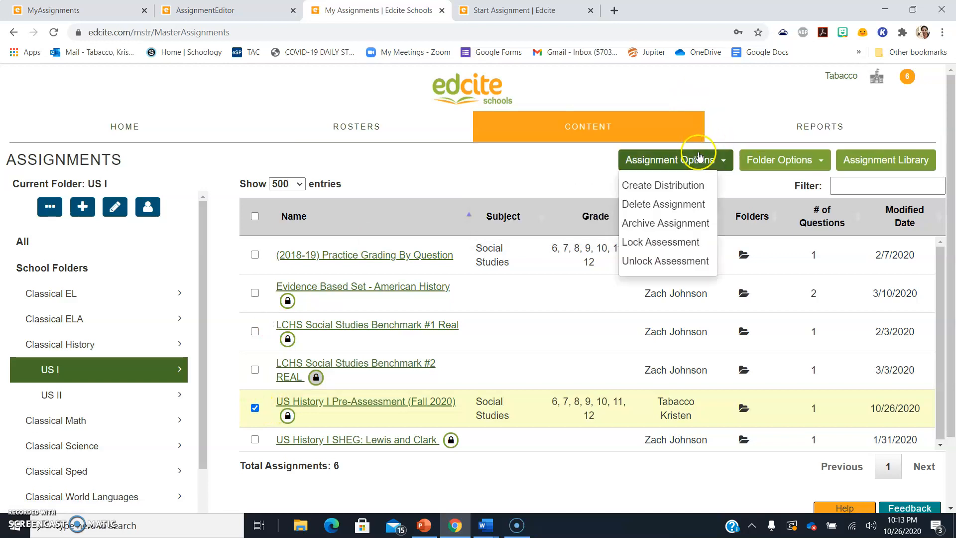
Create distribution 'US I Cycle 1 PRE-ASSESSMENT Fall 2020' filed in the SY20-21 folder
left_click(654, 186)
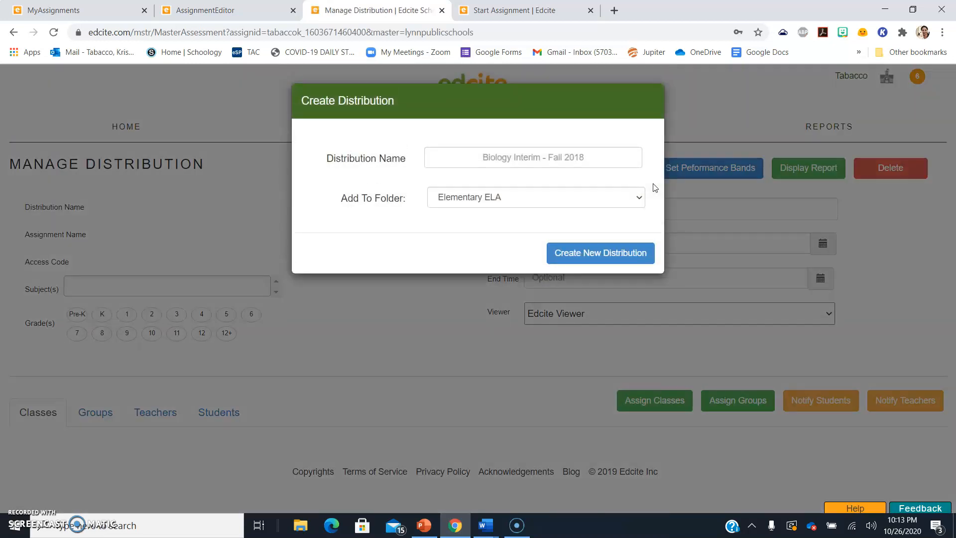
left_click(502, 160)
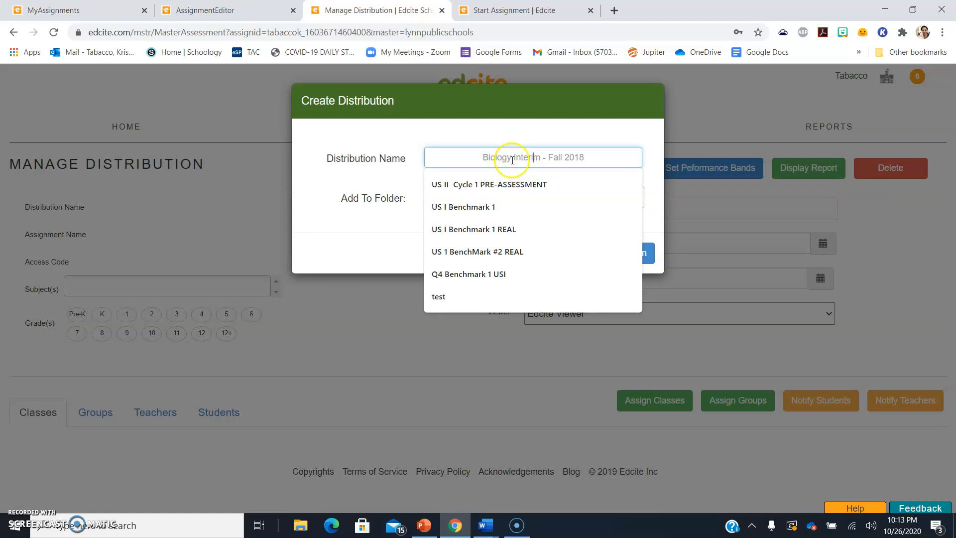
left_click(482, 185)
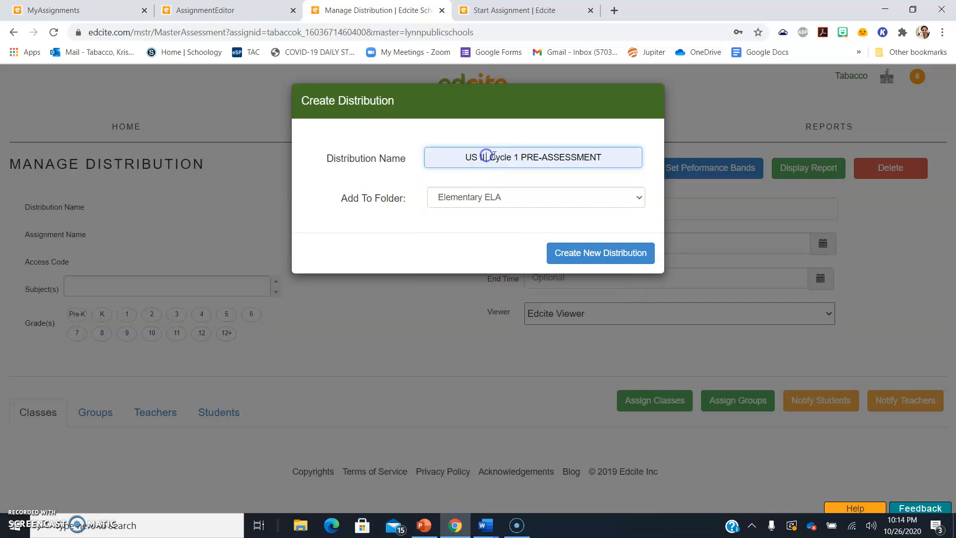
key("BackSpace")
key("BackSpace")
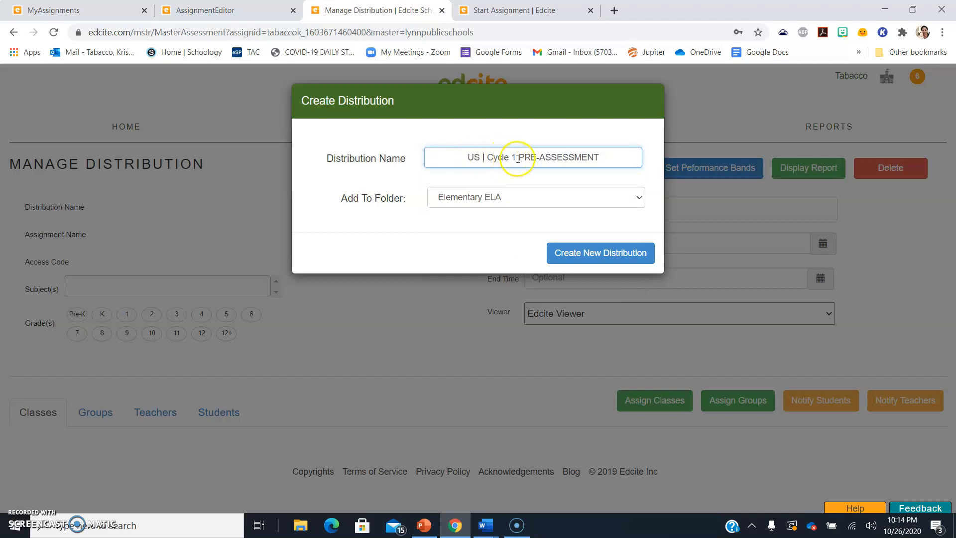
type("Fall 2020")
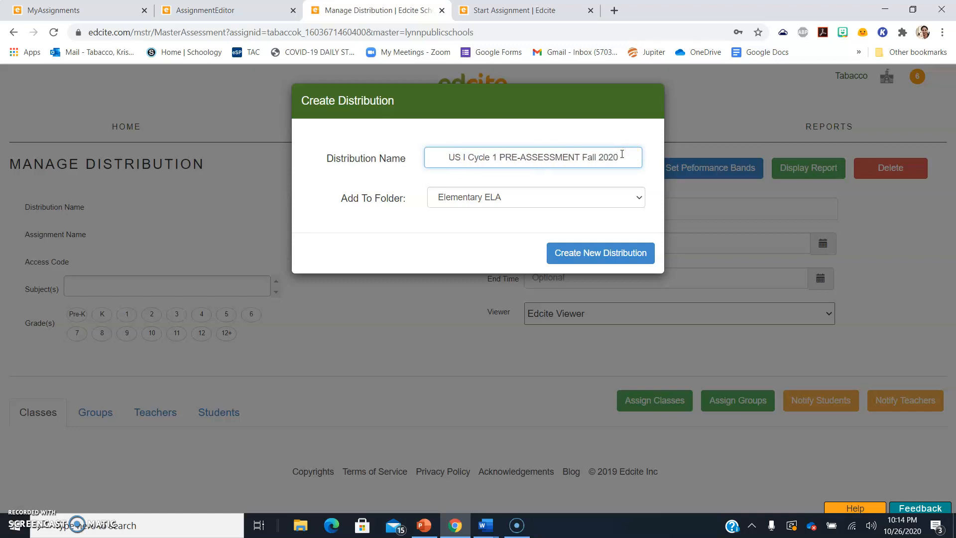
left_click(528, 196)
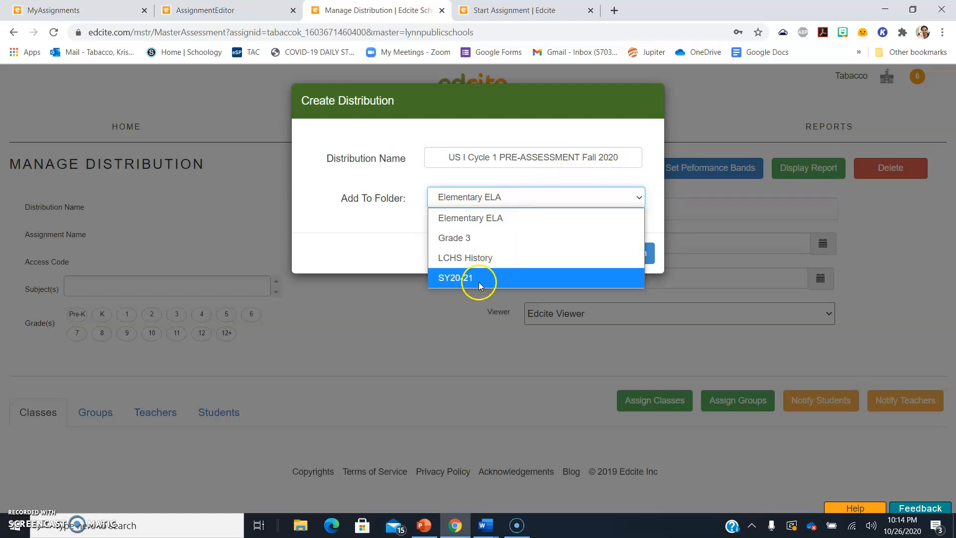
left_click(457, 279)
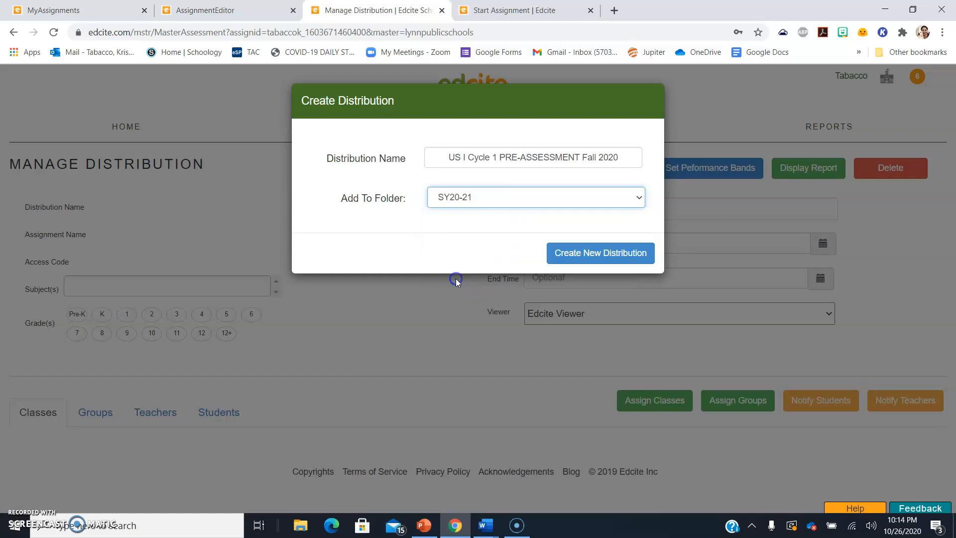
left_click(585, 254)
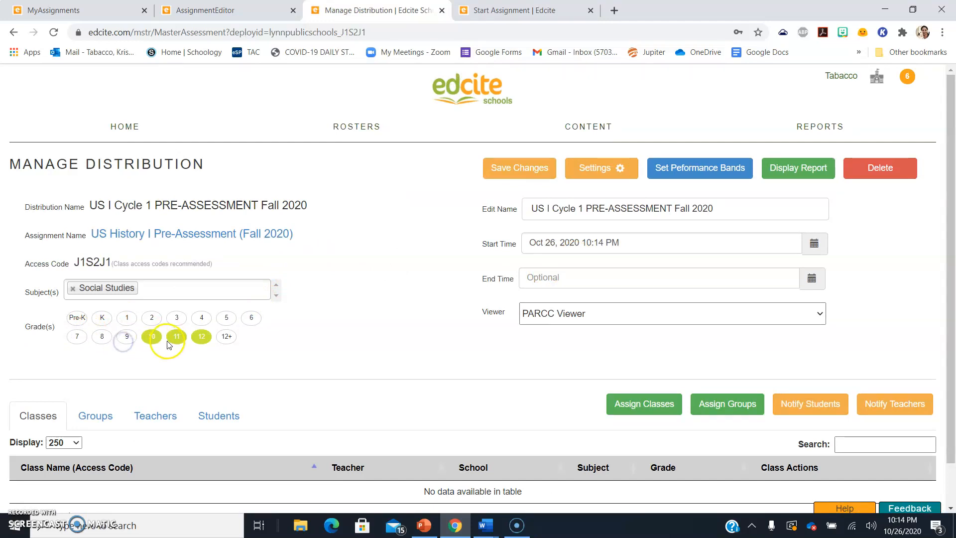
Deselect grade 12, keeping grades 10 and 11, and open distribution Settings
left_click(202, 337)
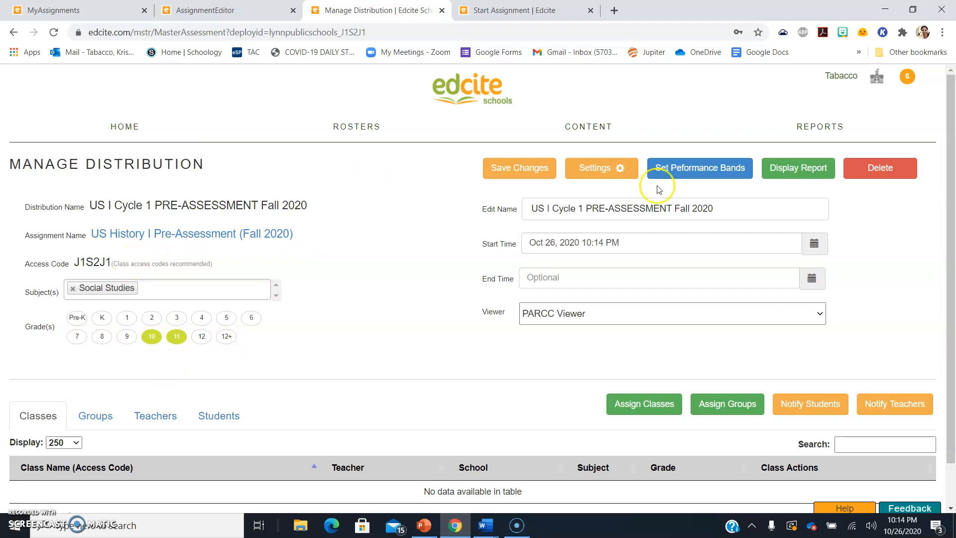
left_click(608, 168)
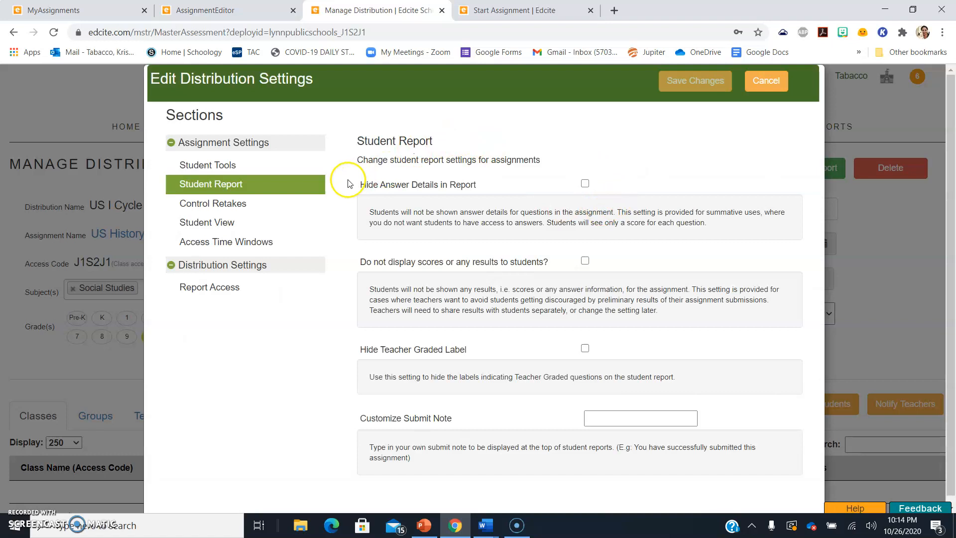
Hide answer details and set the submit note 'Thank you for completing your benchmark!'
left_click(587, 185)
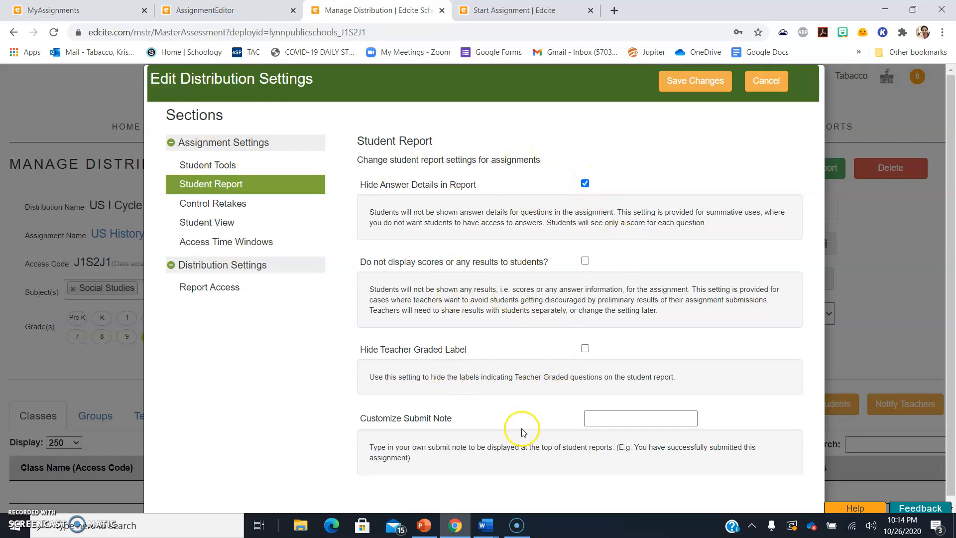
left_click(623, 415)
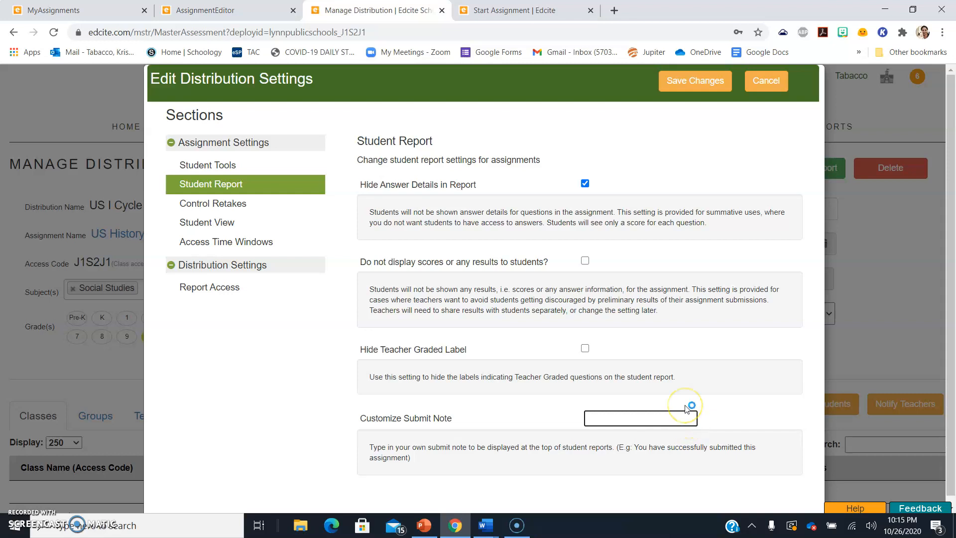
type("Thank you for completing y")
type("our benc")
type("hmark!")
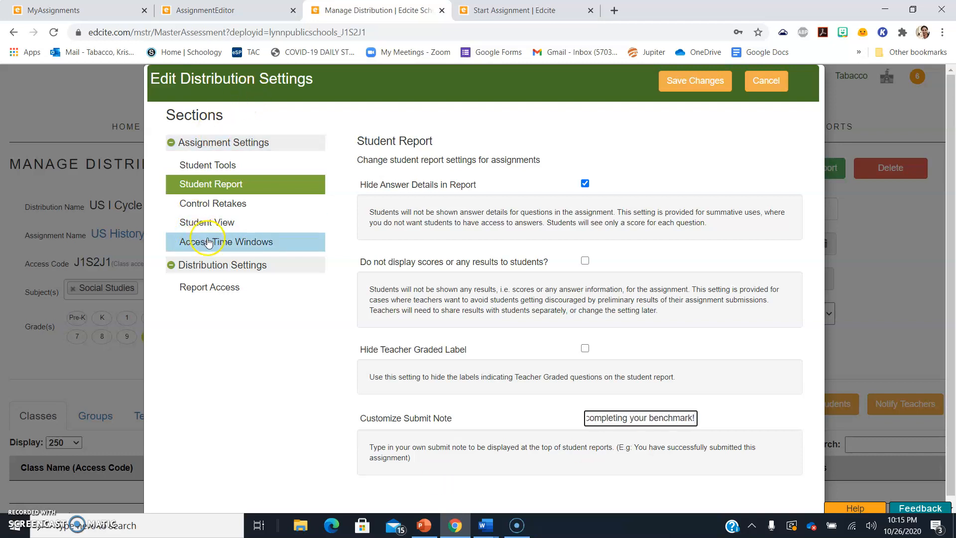
left_click(213, 211)
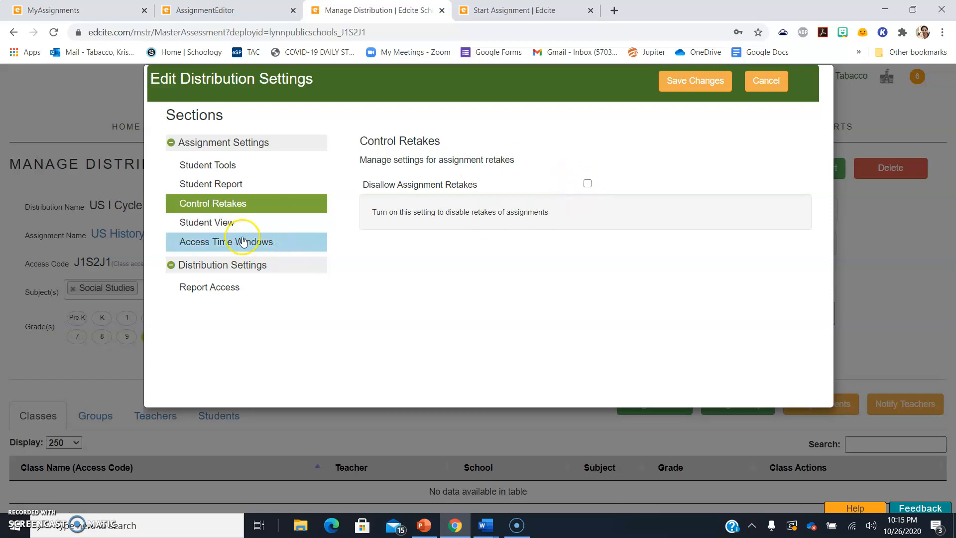
left_click(222, 226)
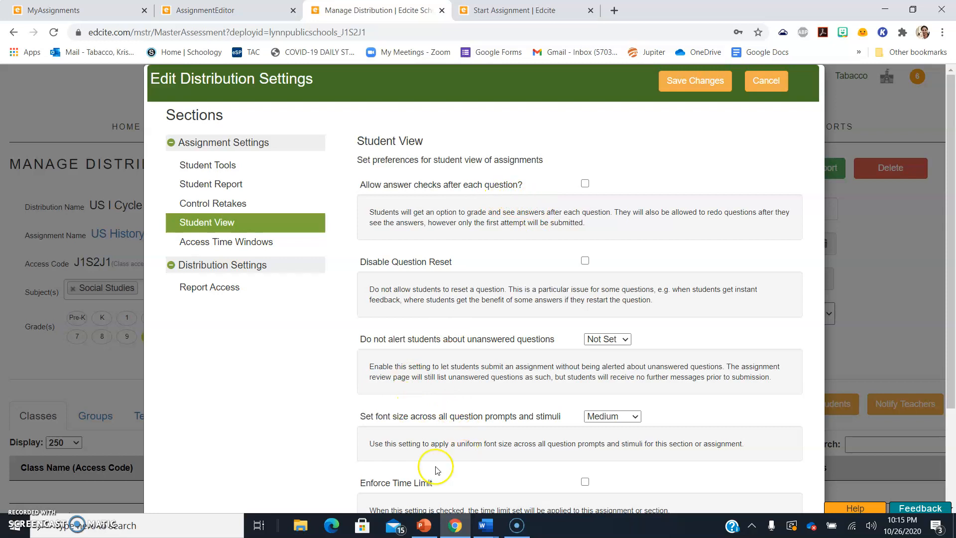
left_click(181, 244)
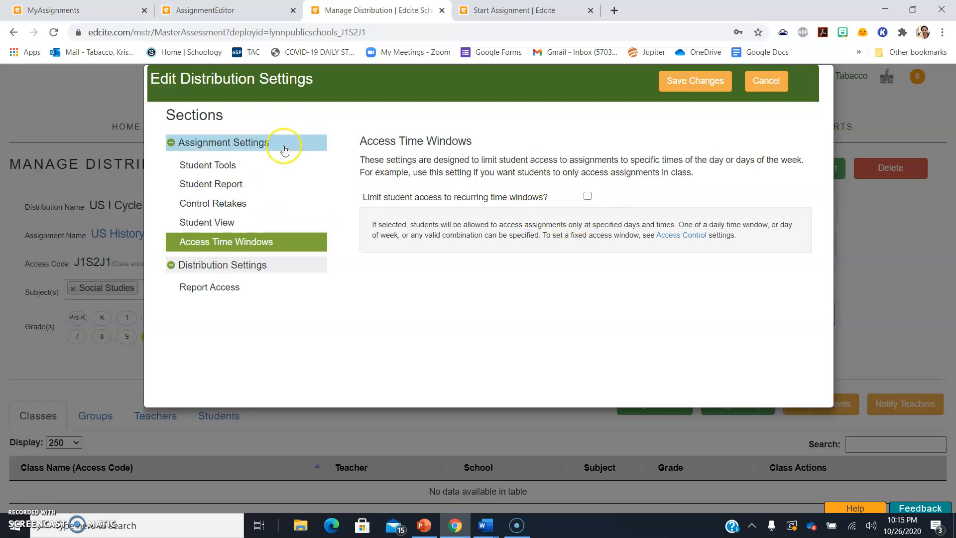
left_click(235, 168)
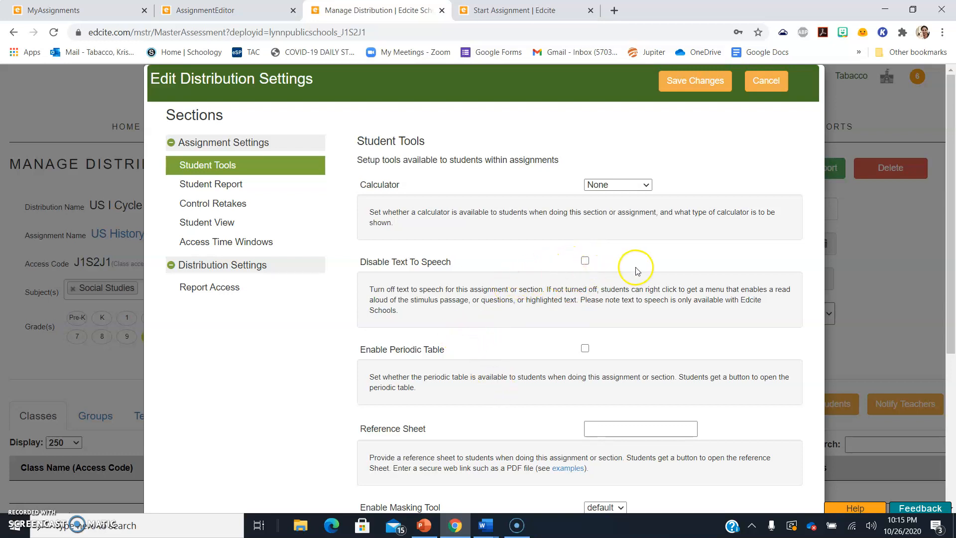
Enable the masking tool for students and save the settings changes
left_click_drag(952, 202, 952, 291)
left_click(601, 508)
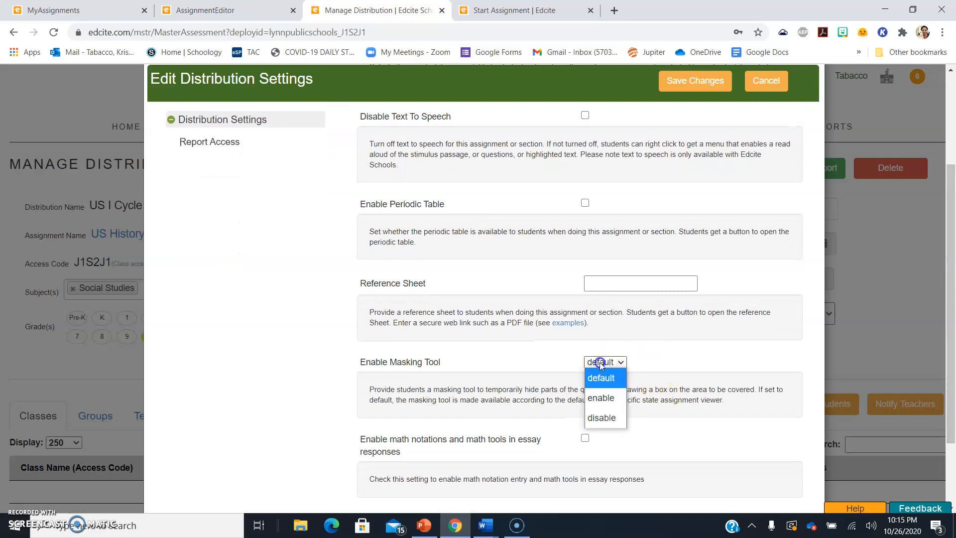
left_click(601, 397)
left_click_drag(949, 291, 950, 406)
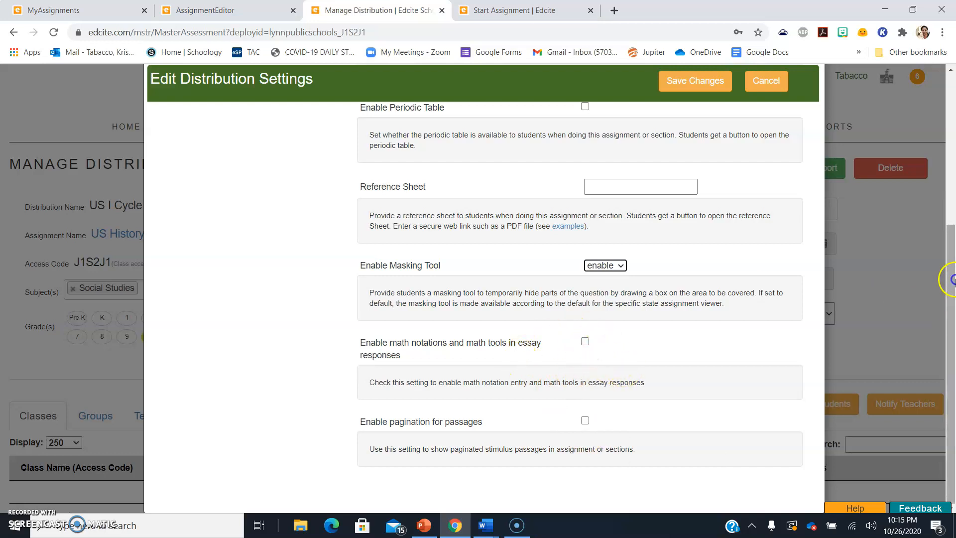
left_click_drag(950, 277, 953, 120)
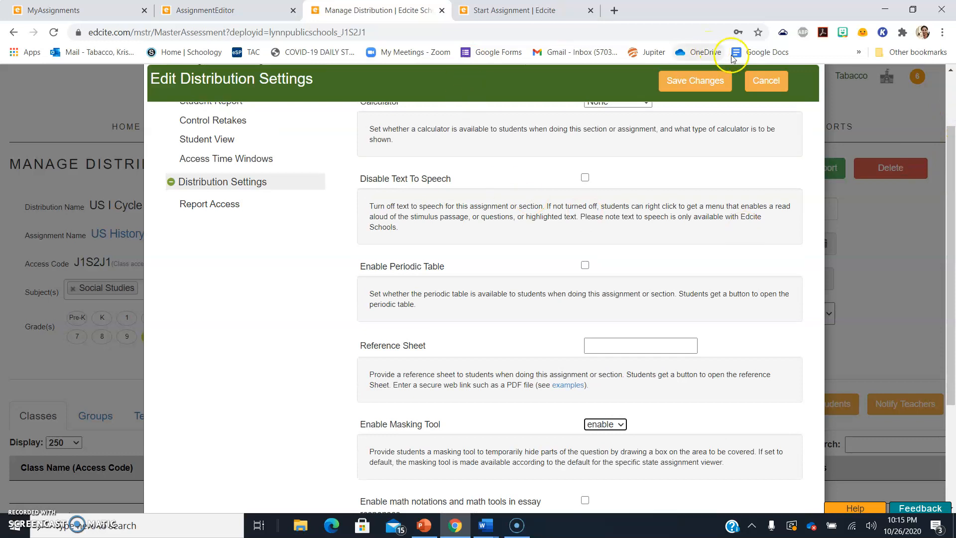
left_click(683, 81)
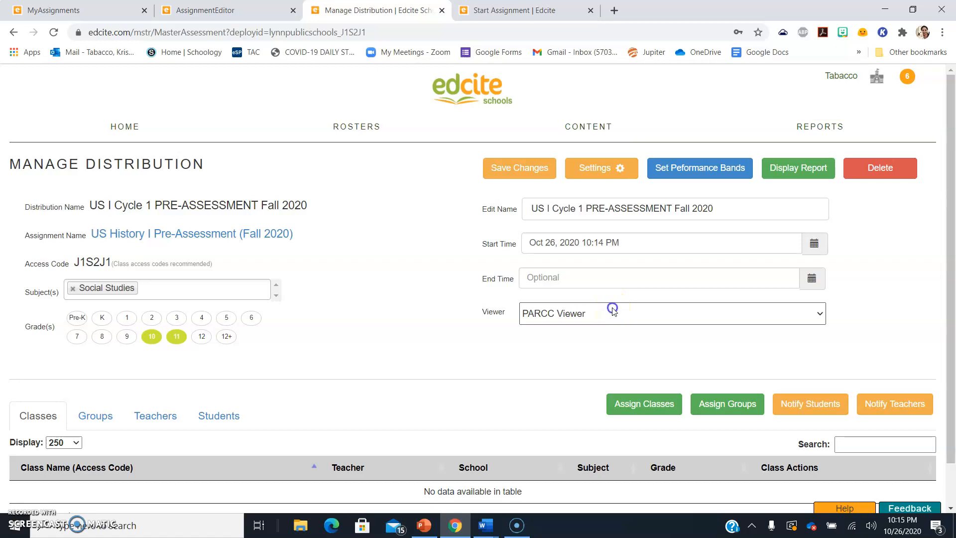
Keep PARCC Viewer as the distribution's test viewer
left_click(613, 311)
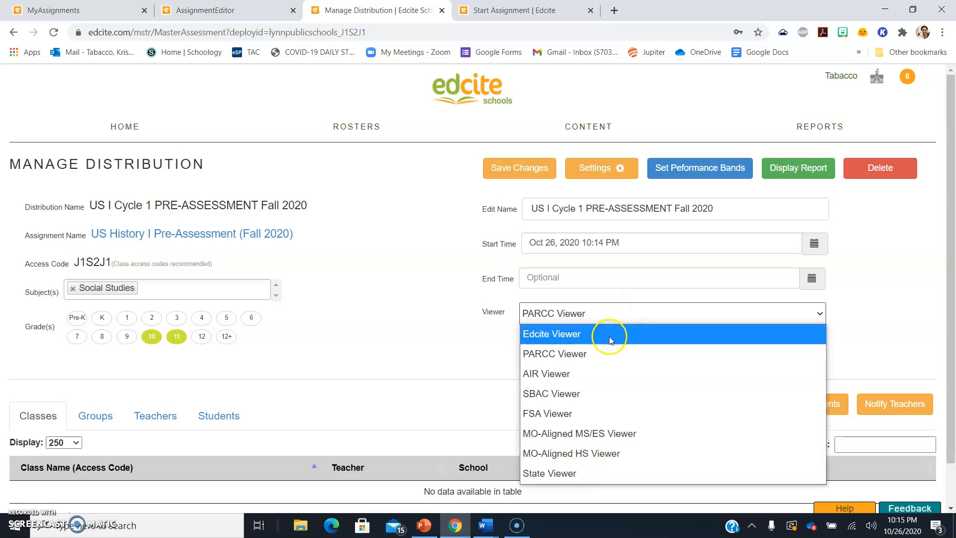
left_click(523, 354)
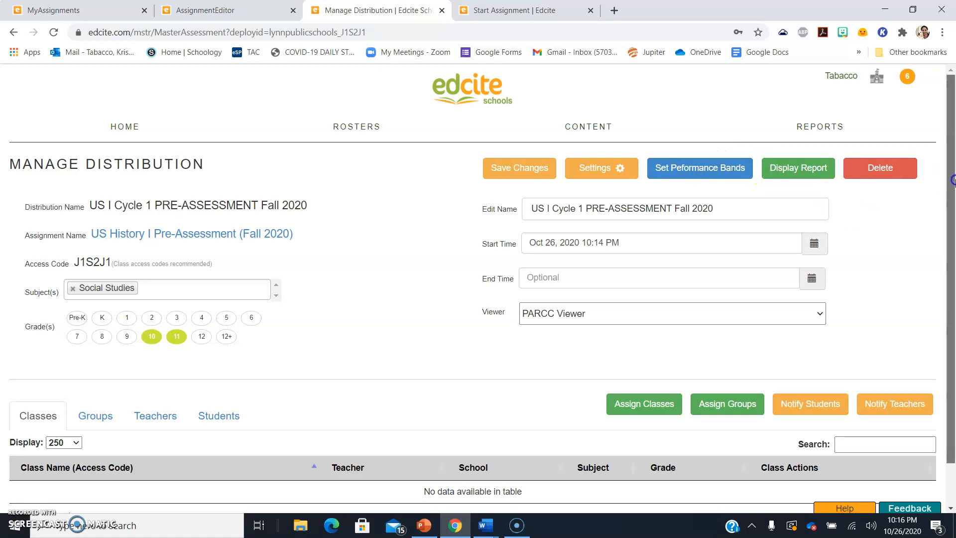
left_click_drag(952, 182, 953, 225)
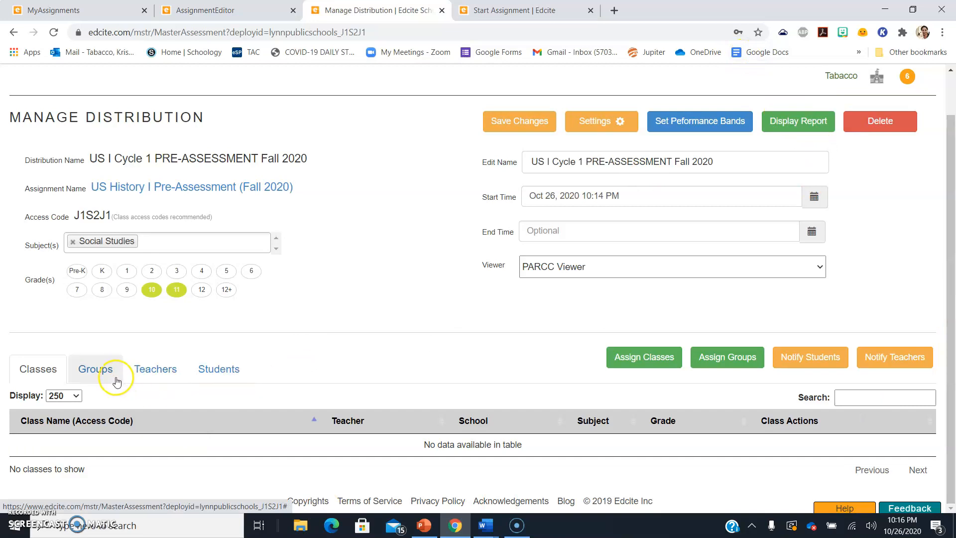
Open the Assign to Classes list and start filtering it by teacher name
left_click(644, 359)
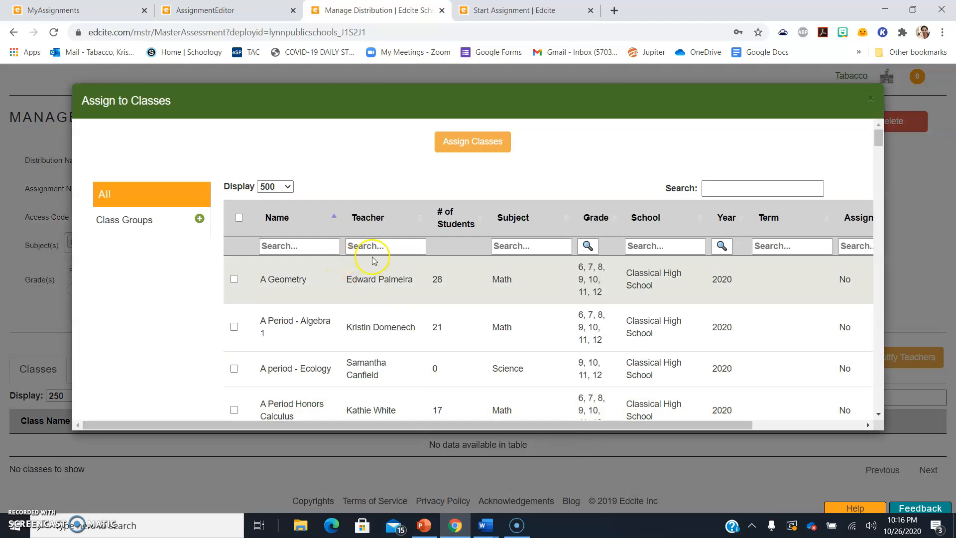
left_click(382, 251)
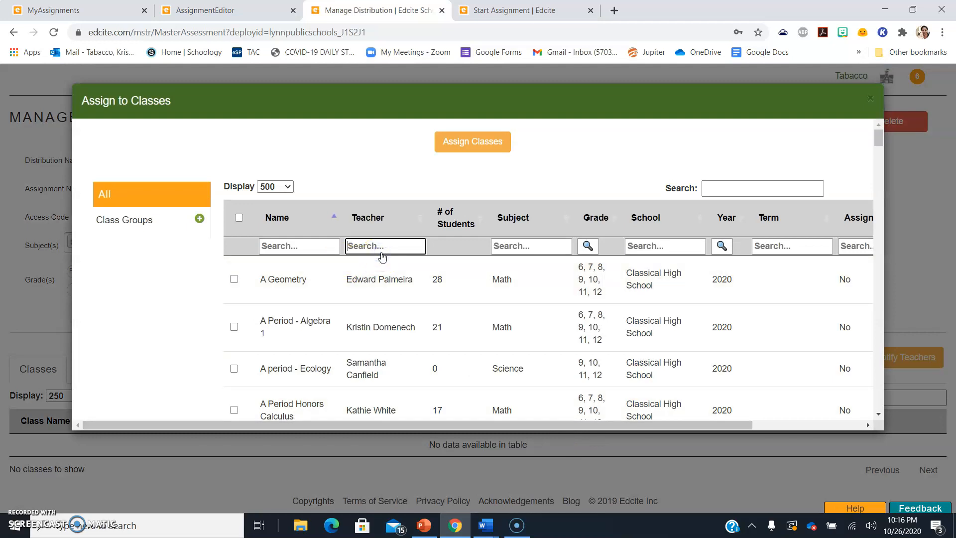
left_click(300, 245)
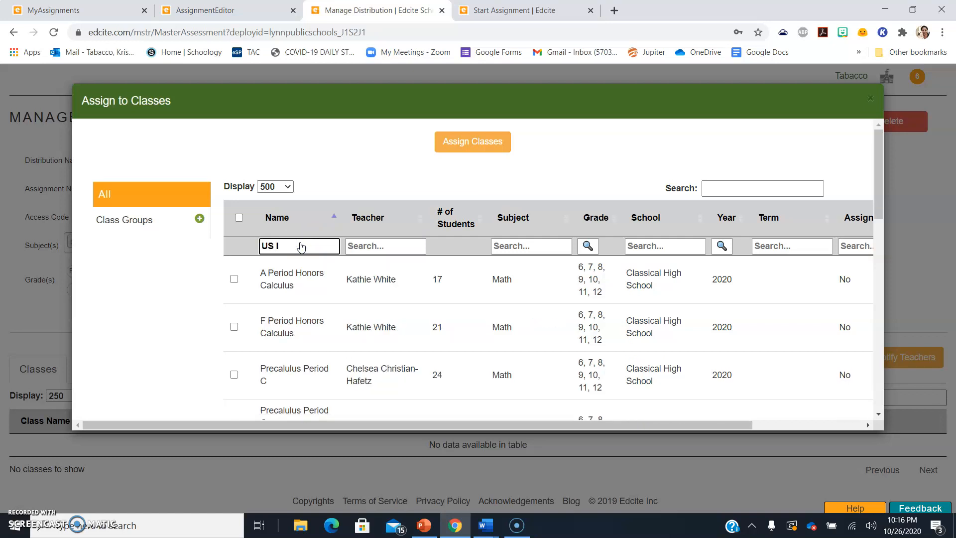
key("BackSpace")
key("Tab")
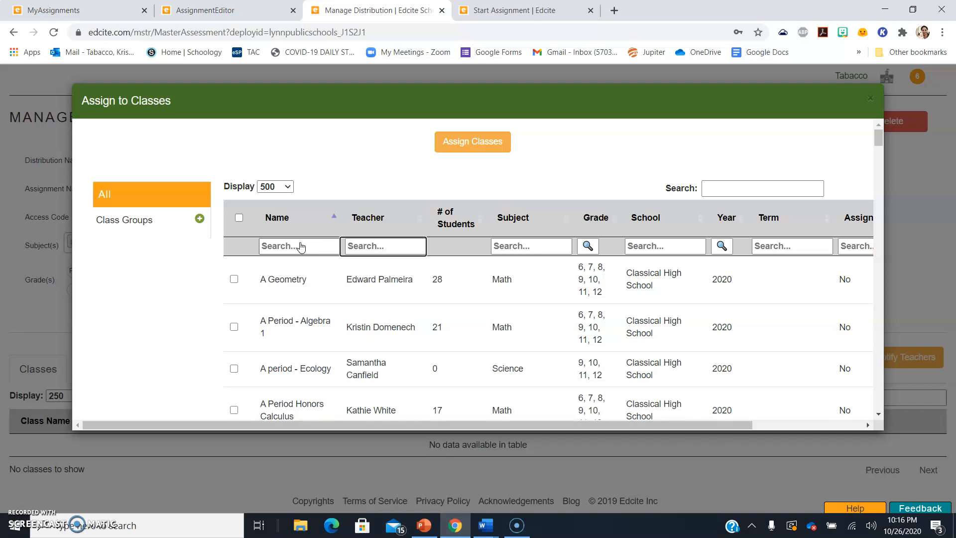
left_click(381, 250)
type("tabacco")
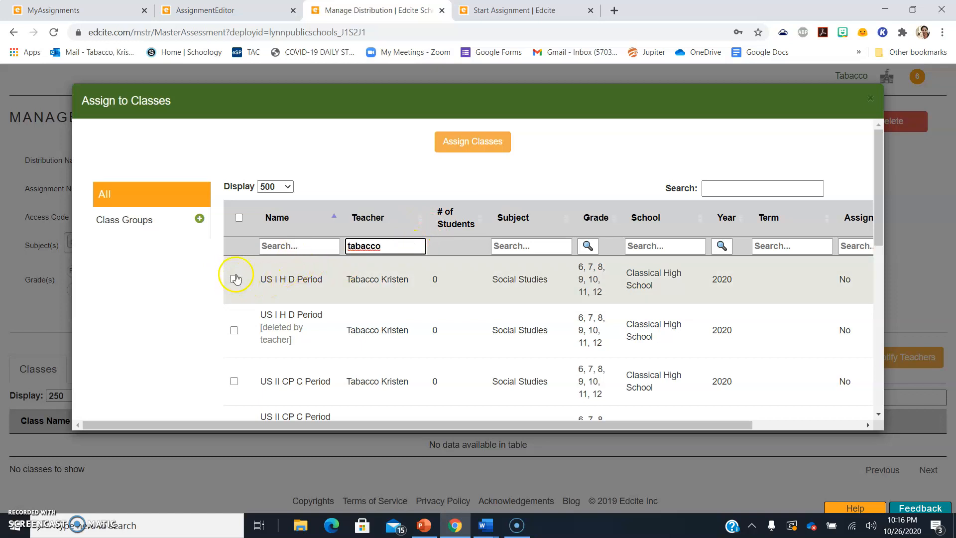
left_click_drag(395, 246, 268, 246)
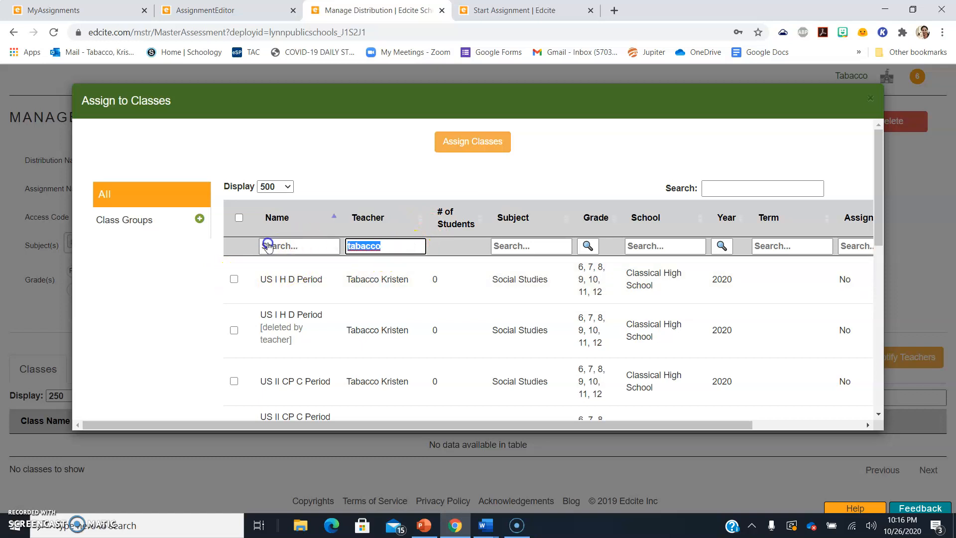
Filter by the teacher's surname, tick US I H D Period, and assign it, confirming the reload
left_click(234, 279)
left_click_drag(393, 245, 259, 246)
key("BackSpace")
type("hansen")
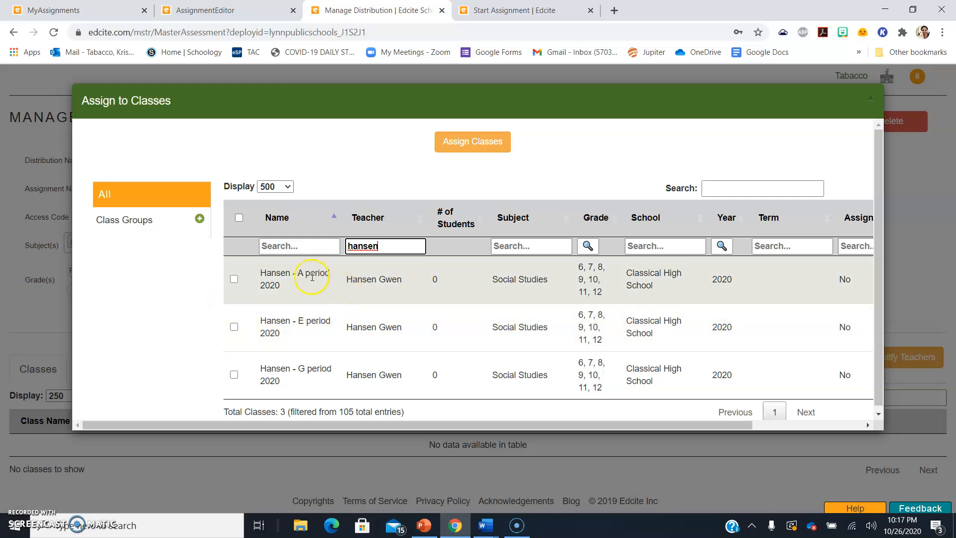
left_click_drag(396, 254, 316, 247)
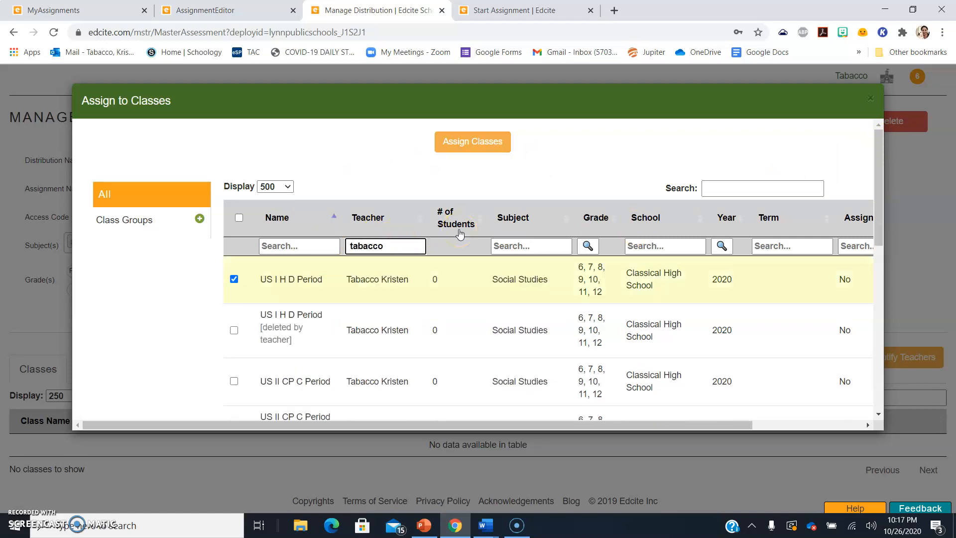
left_click(234, 279)
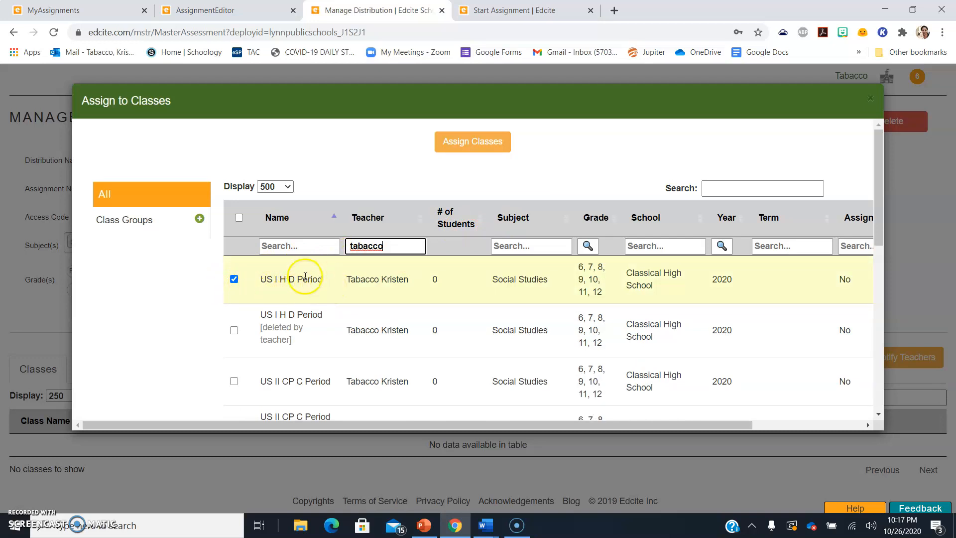
left_click(454, 144)
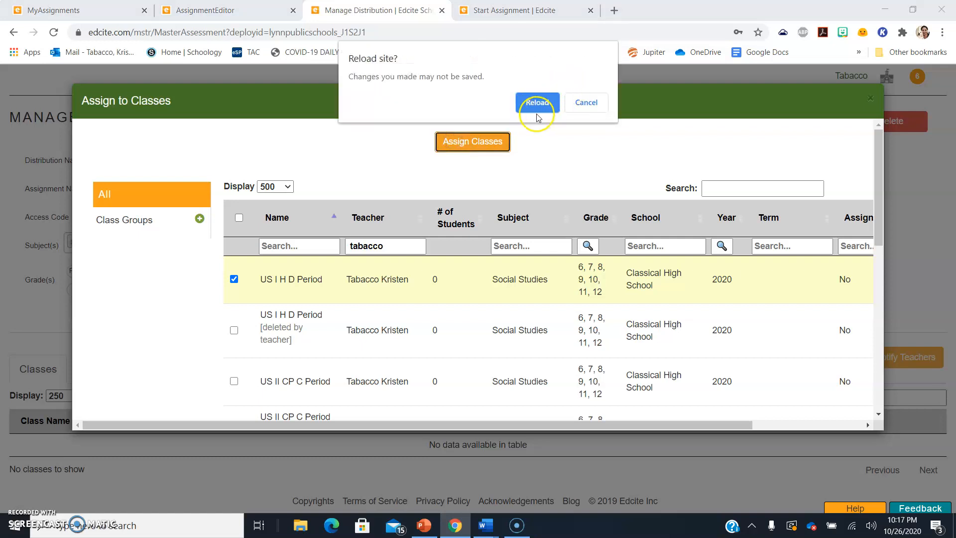
left_click(527, 107)
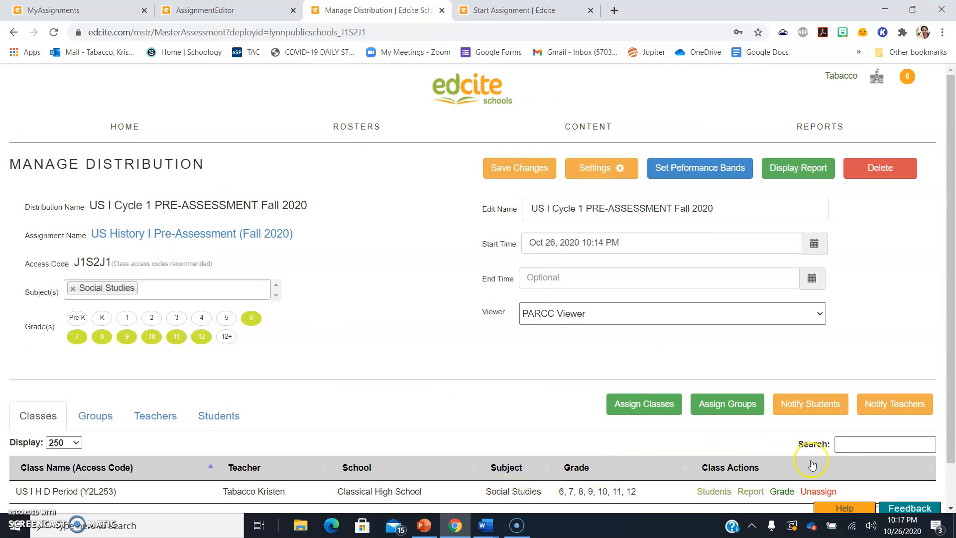
Check the Teachers and Classes tabs to confirm US I H D Period is assigned
left_click_drag(953, 308, 955, 370)
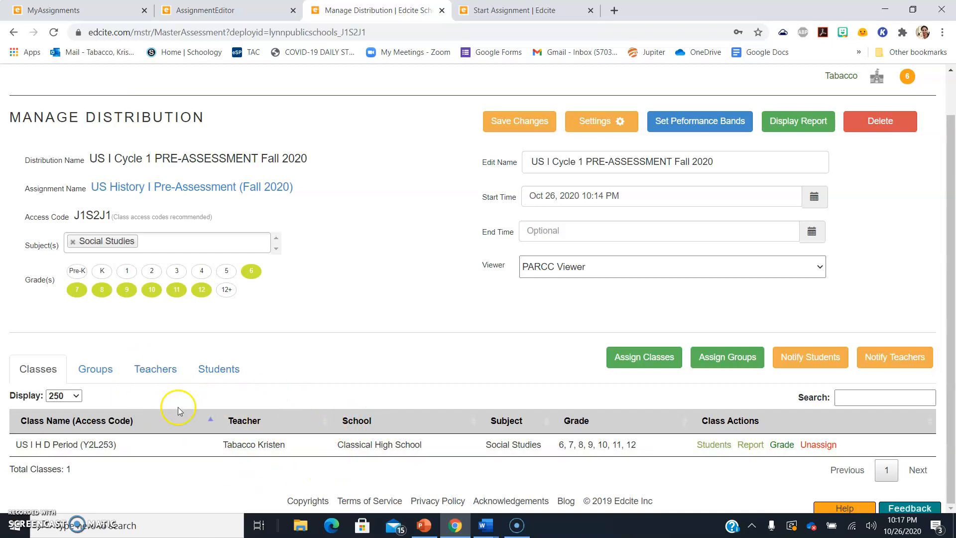
left_click(155, 369)
left_click(48, 426)
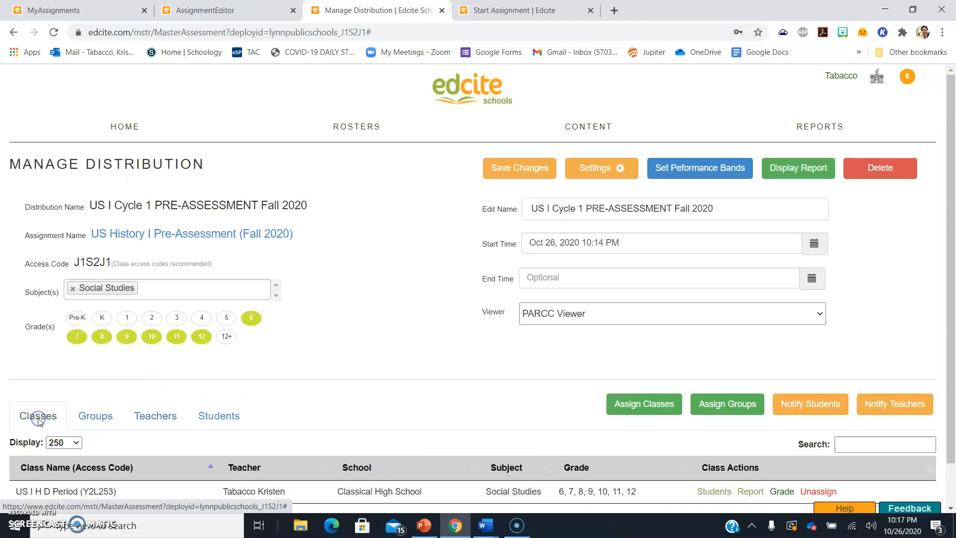
Set up a teacher notification: Access Instructions, Assignment label, class US I H D Period
left_click(889, 404)
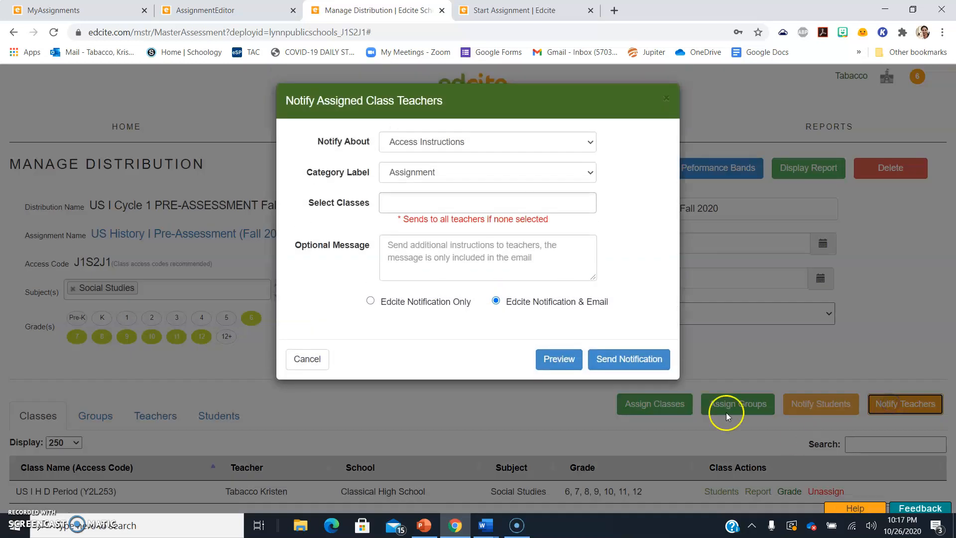
left_click(514, 143)
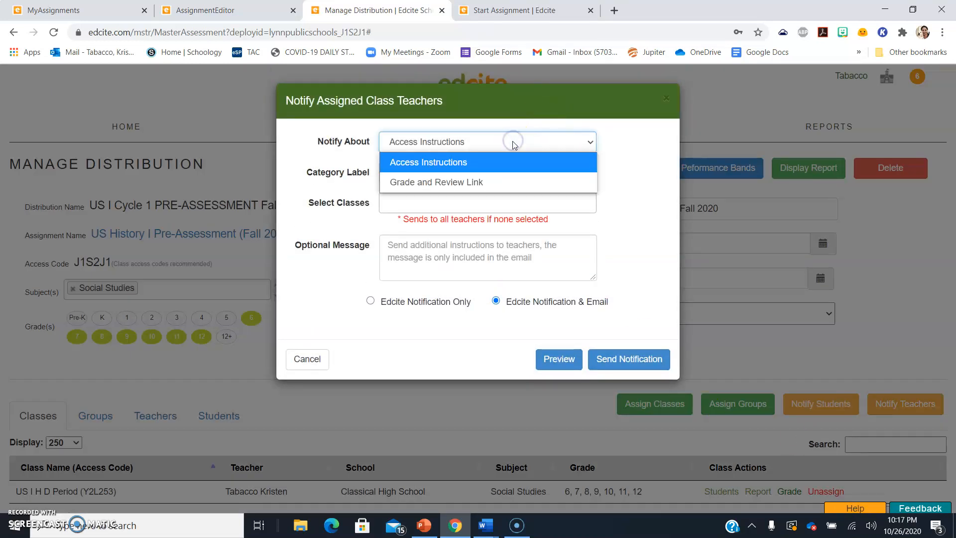
left_click(494, 143)
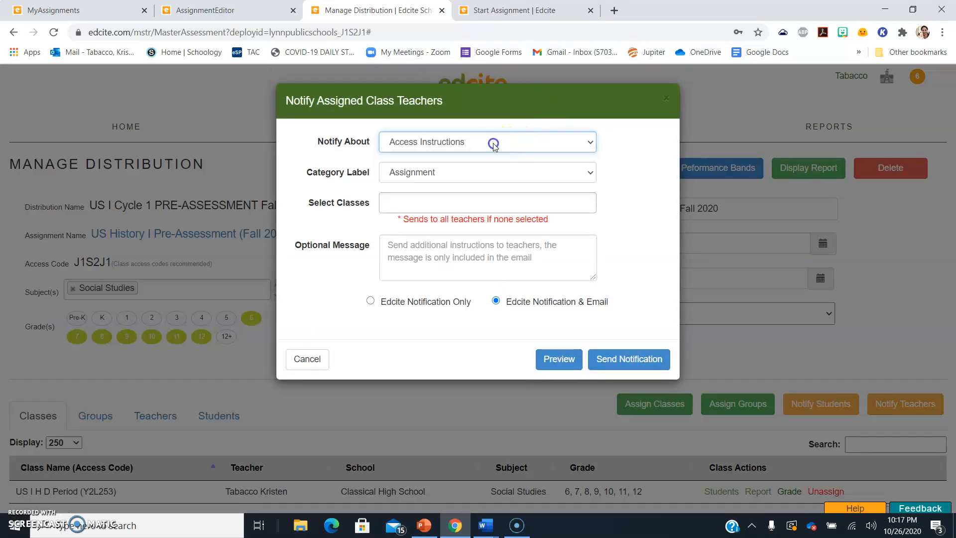
left_click(442, 173)
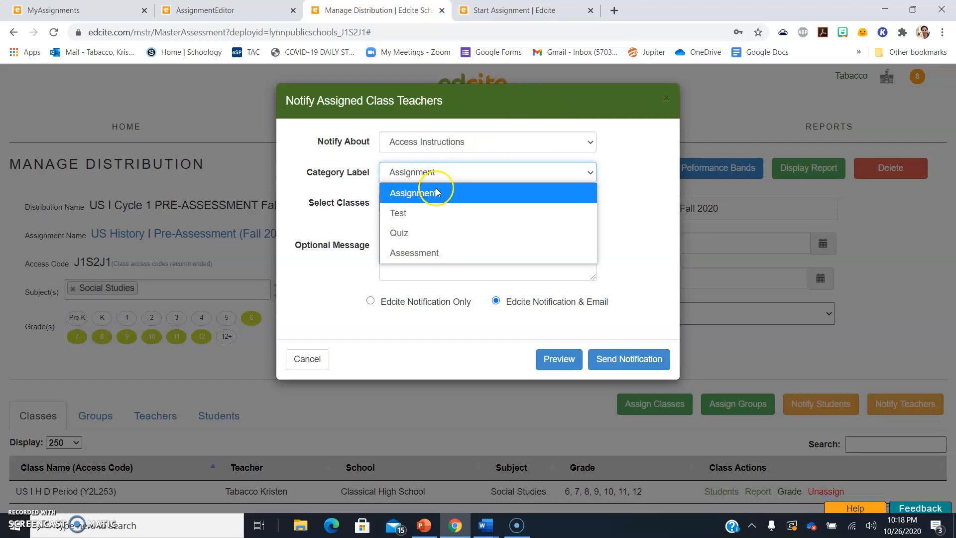
left_click(437, 192)
left_click(399, 208)
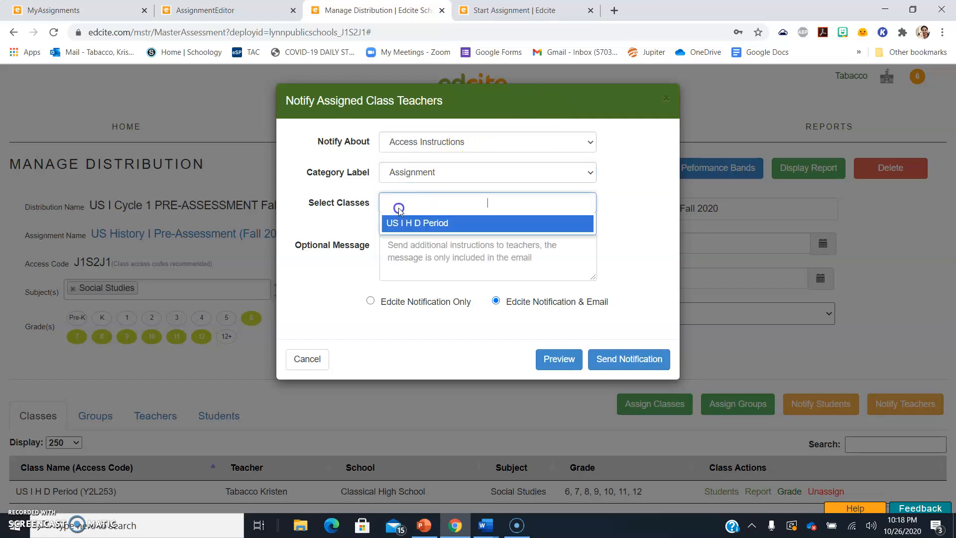
left_click(420, 226)
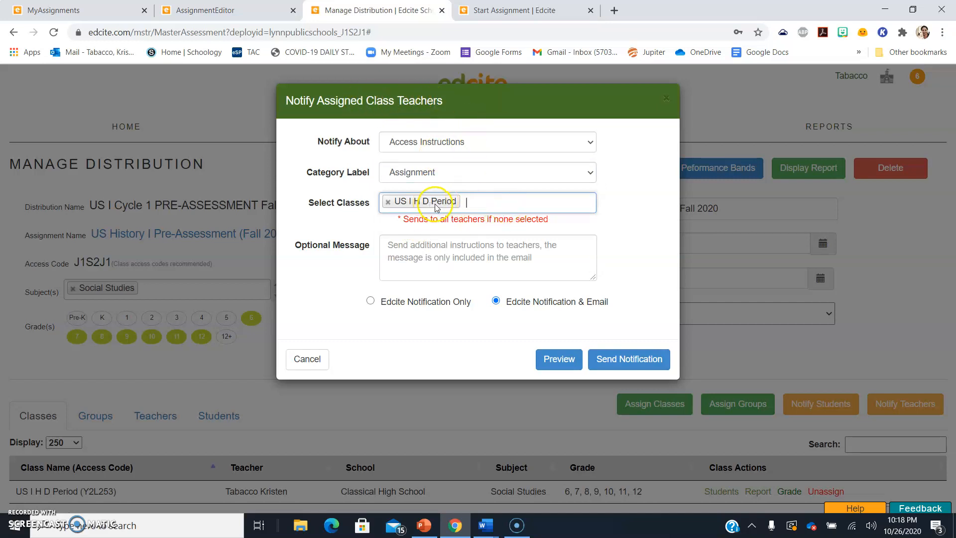
Adjust the notified classes, send the notification, and show the Start Assignment page
left_click(520, 202)
left_click(520, 202)
left_click(520, 202)
left_click(520, 202)
left_click(497, 200)
left_click(323, 162)
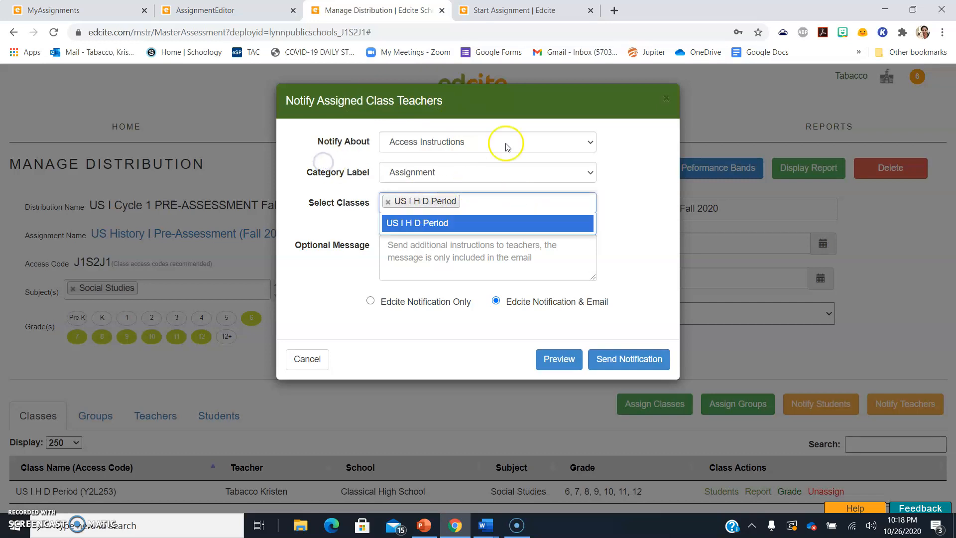
left_click(389, 203)
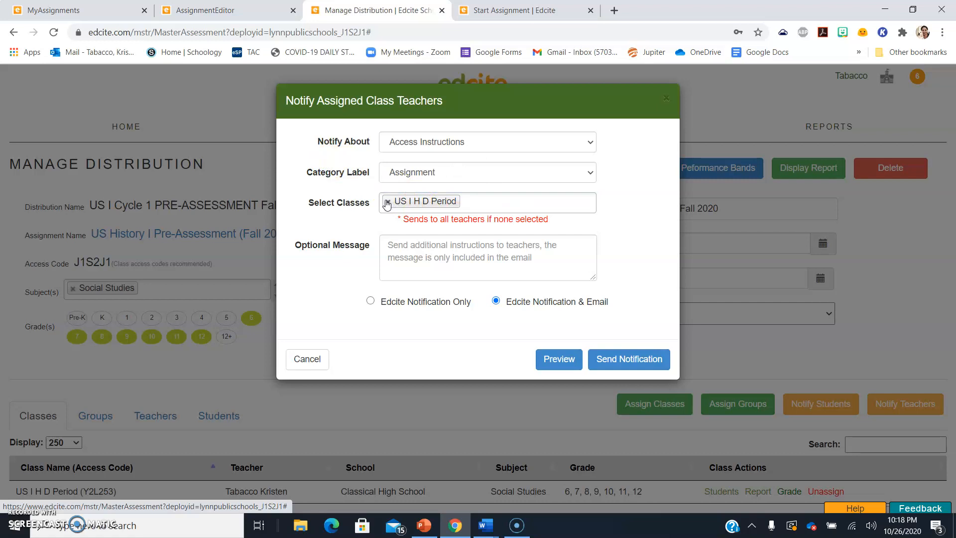
left_click(387, 202)
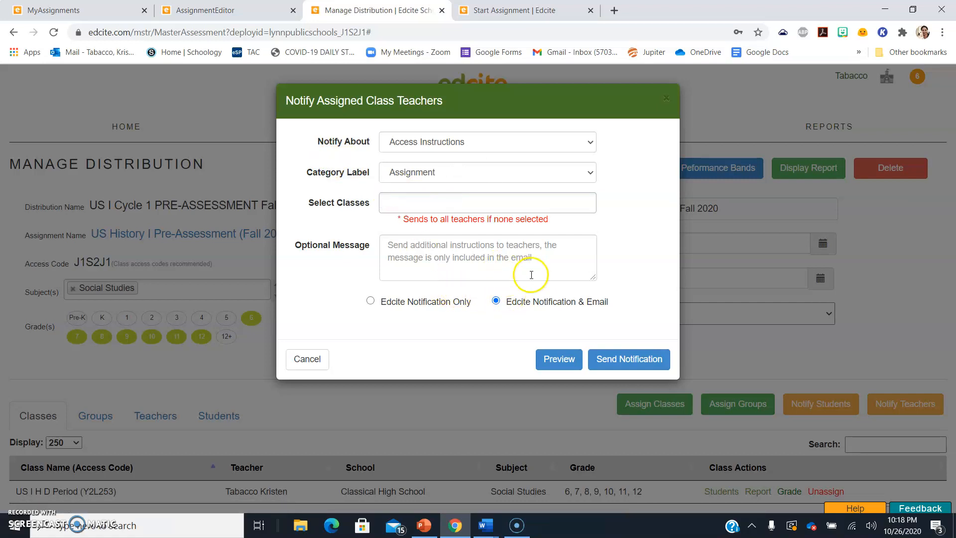
left_click(641, 371)
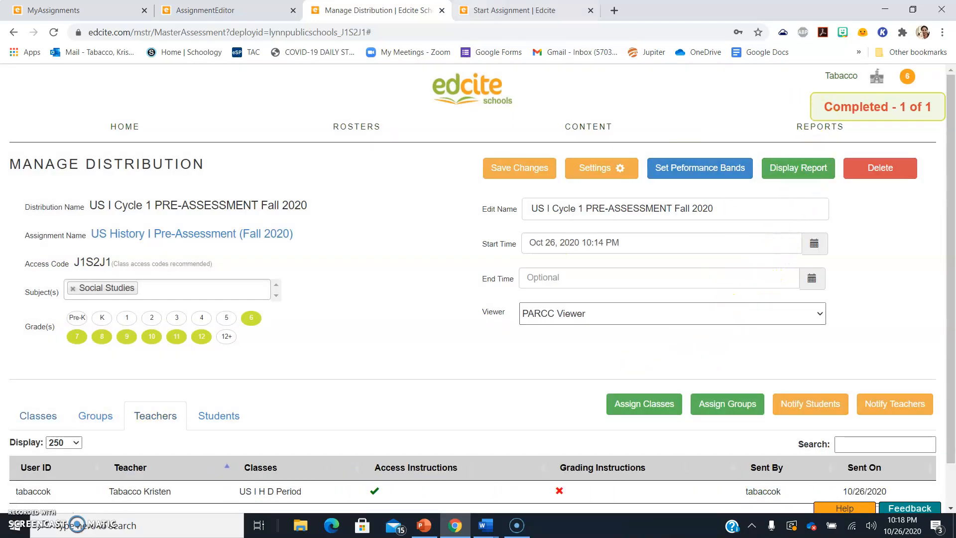
right_click(472, 3)
left_click(464, 7)
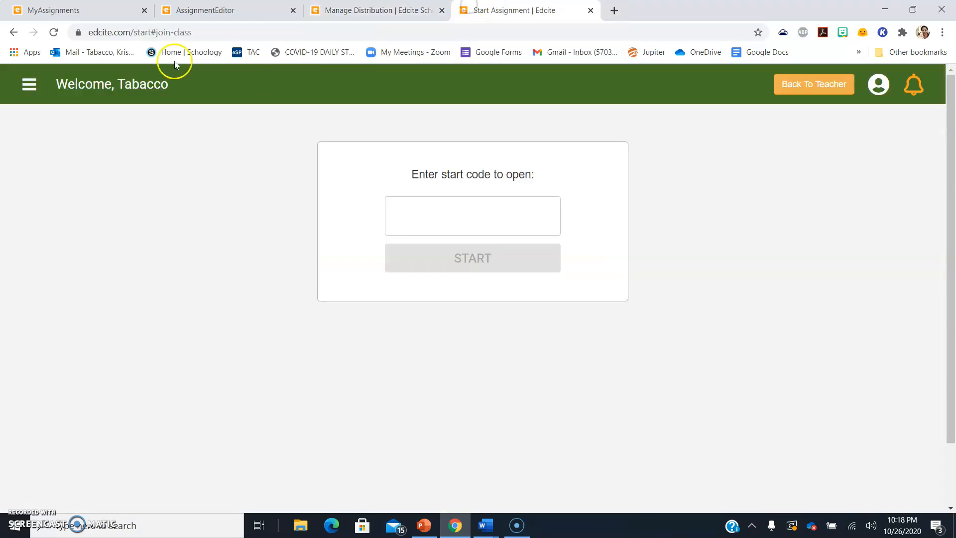
Read the Edcite Team email in Outlook, selecting its access link and code, then return to the editor
left_click(72, 53)
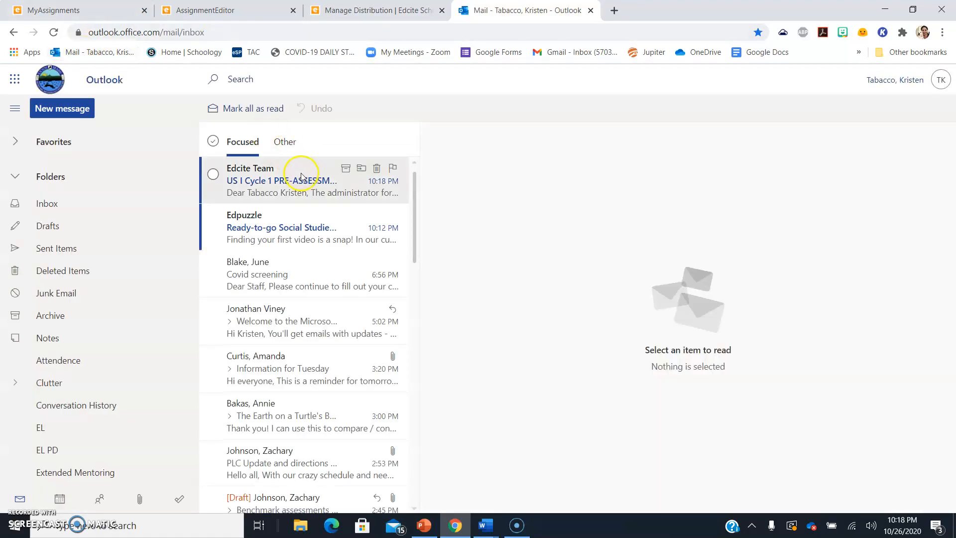
left_click(282, 183)
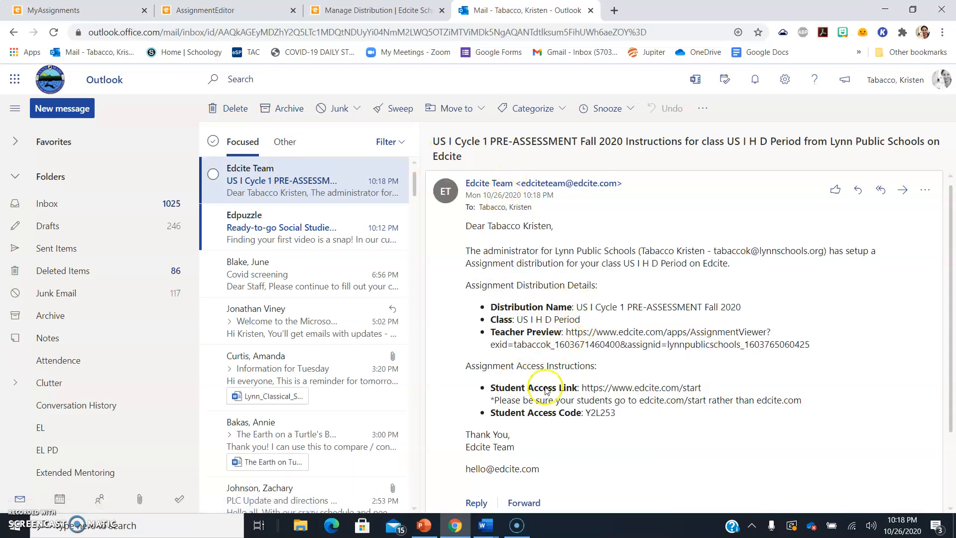
left_click_drag(701, 388, 578, 386)
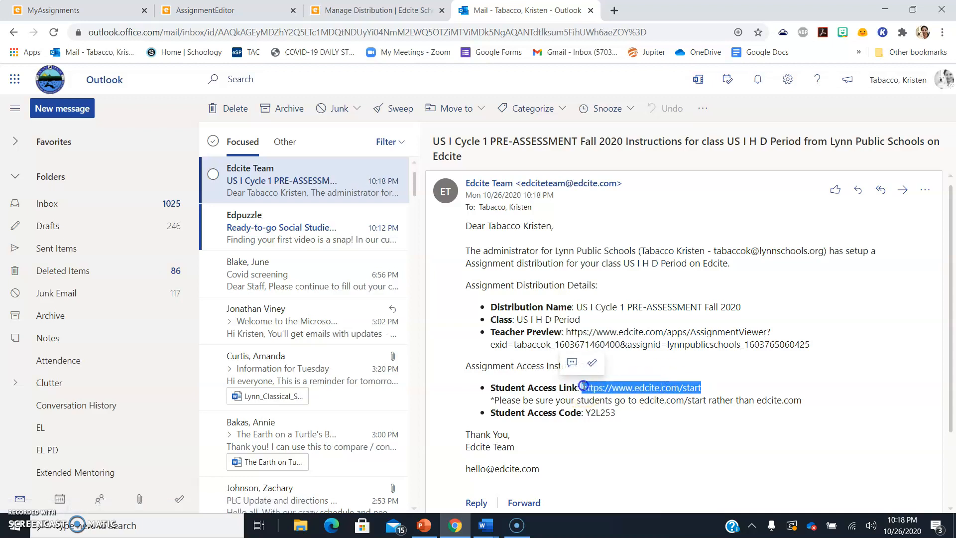
left_click(600, 408)
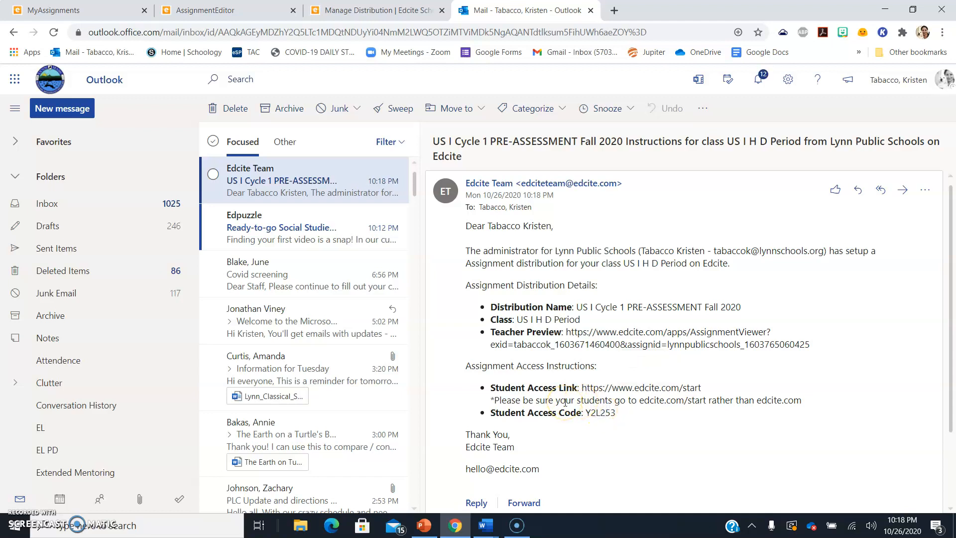
double_click(598, 412)
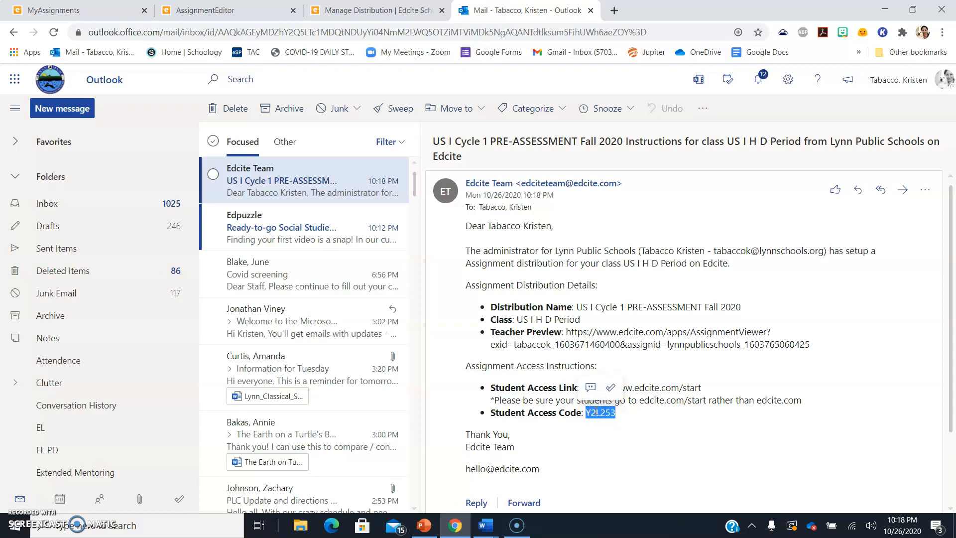
left_click(656, 411)
triple_click(605, 419)
left_click(605, 418)
left_click(612, 413)
left_click_drag(587, 412, 585, 412)
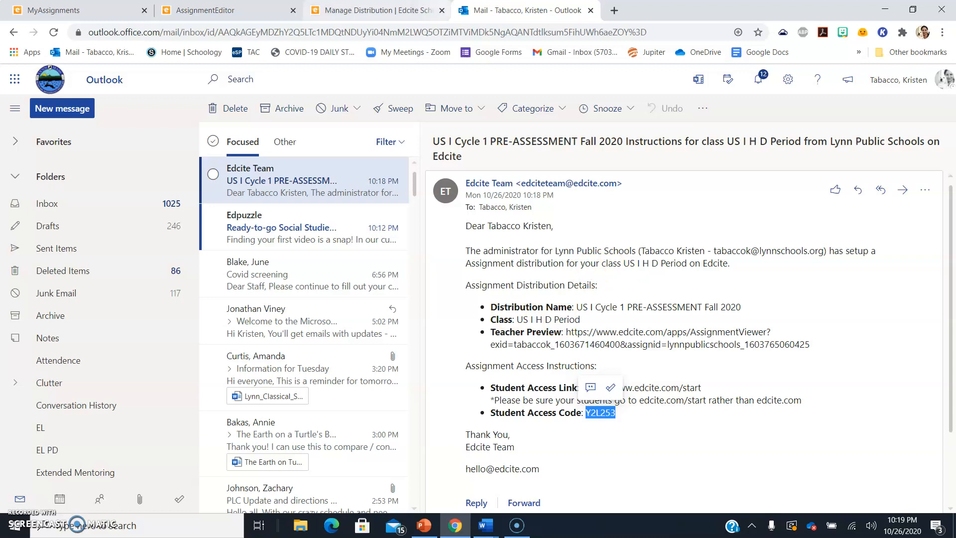
left_click(379, 11)
left_click(277, 11)
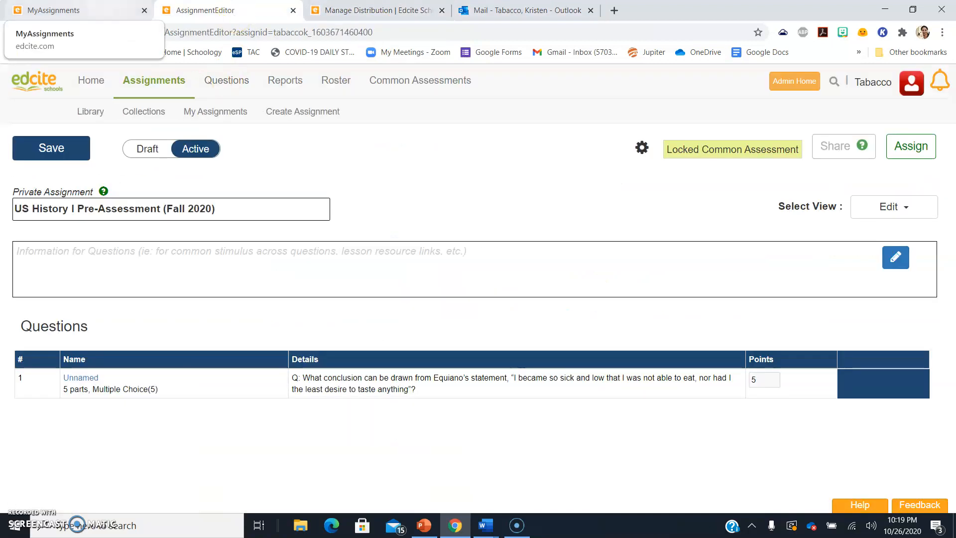
Go back to Manage Distribution and scroll to the teacher list showing instructions sent 10/26/2020
left_click(54, 10)
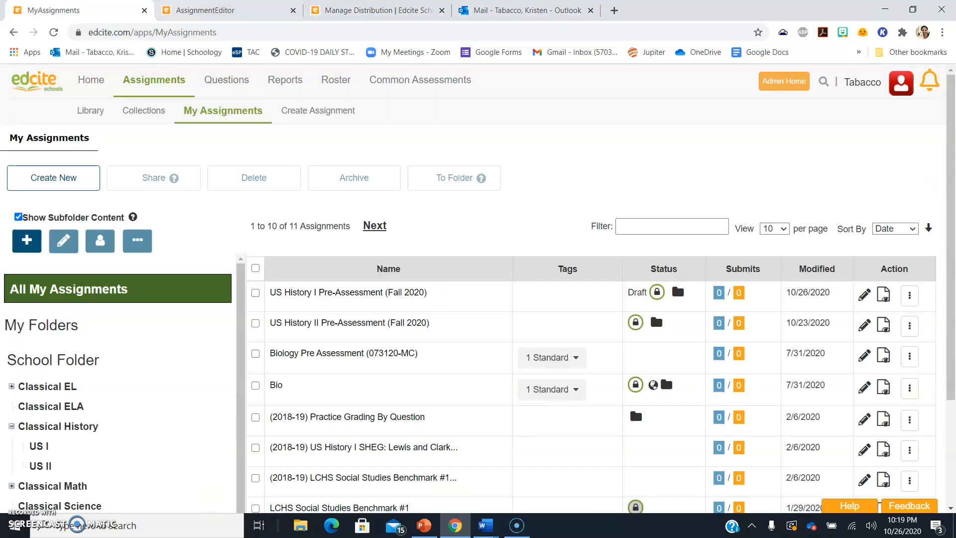
left_click(334, 7)
left_click(214, 7)
left_click(326, 7)
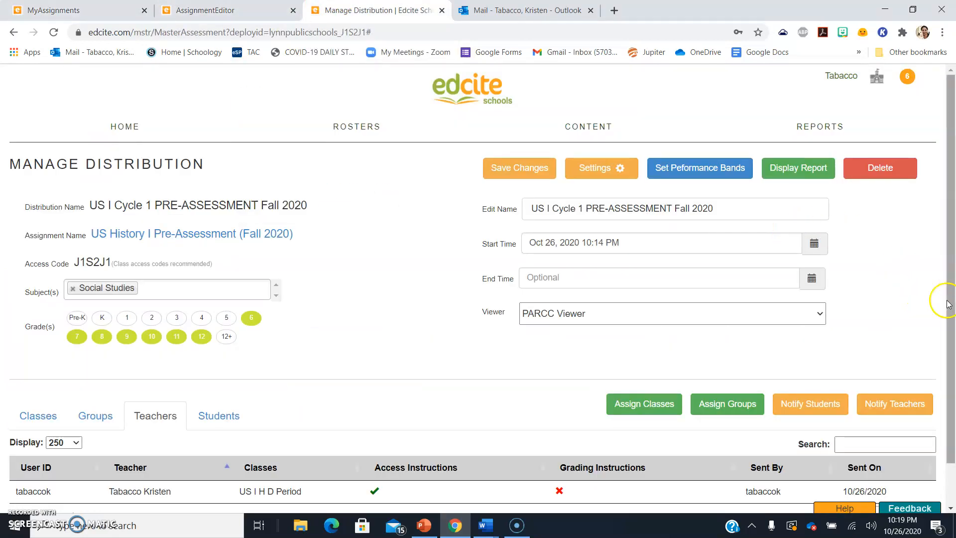
left_click_drag(951, 299, 953, 345)
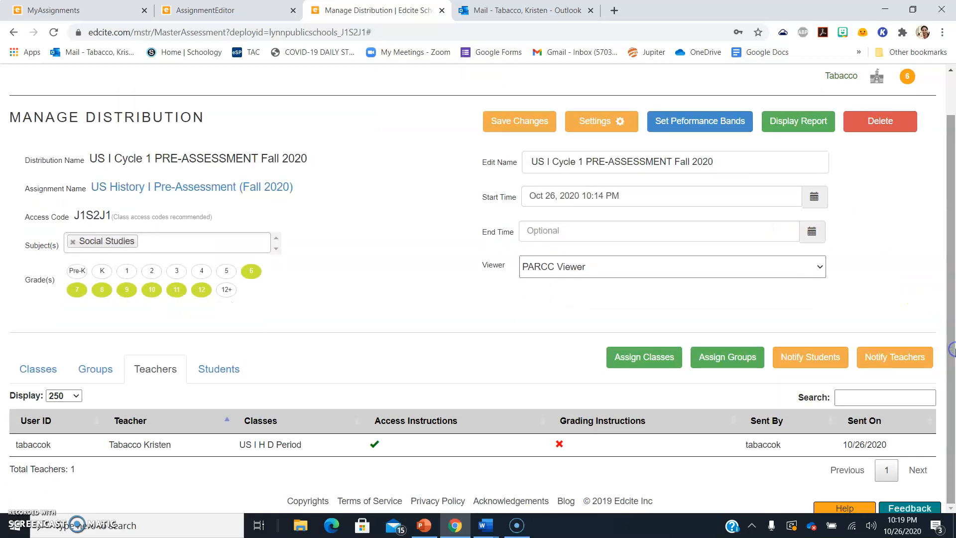